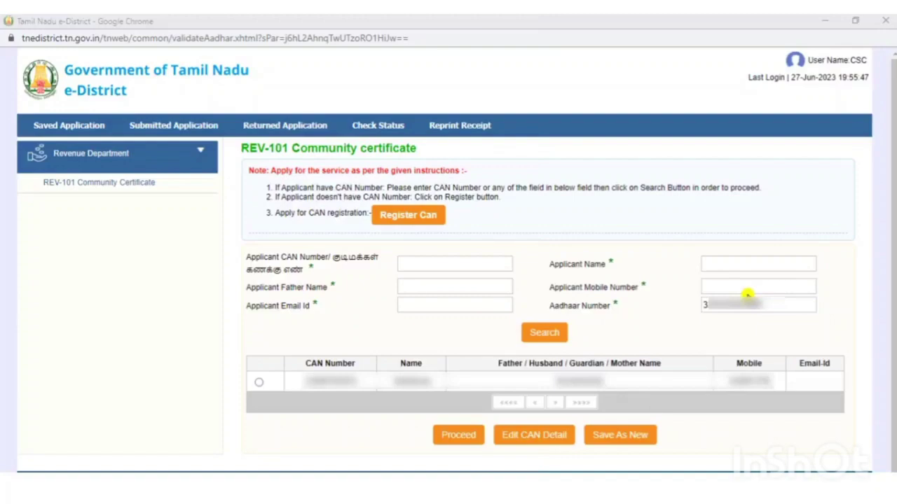
- Select the applicant's matching CAN Number row in the Aadhaar search results
click(334, 377)
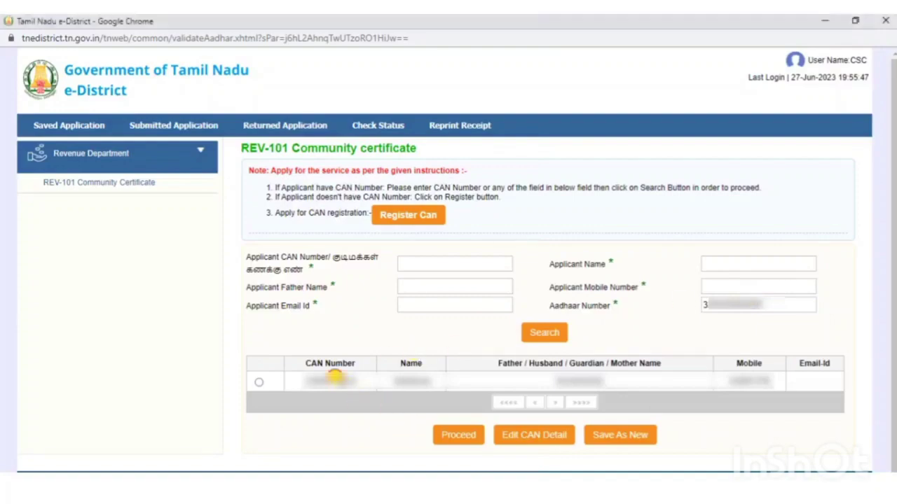
double_click(335, 378)
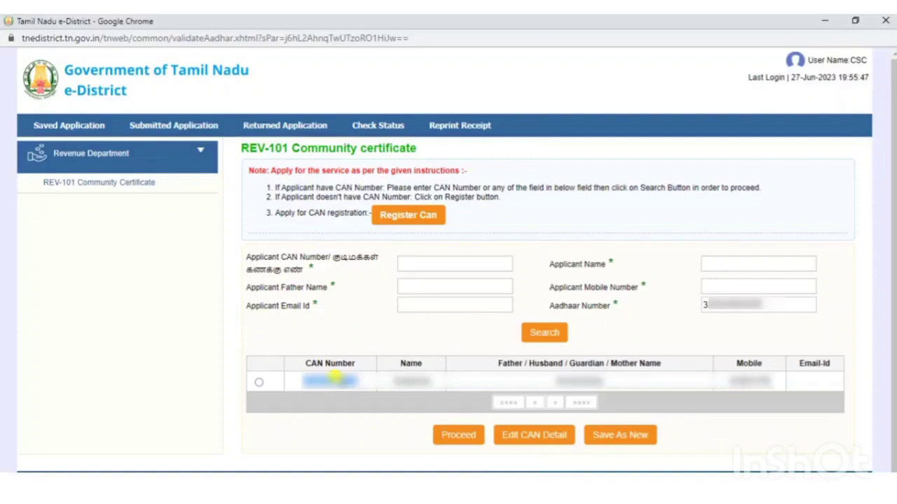
click(259, 384)
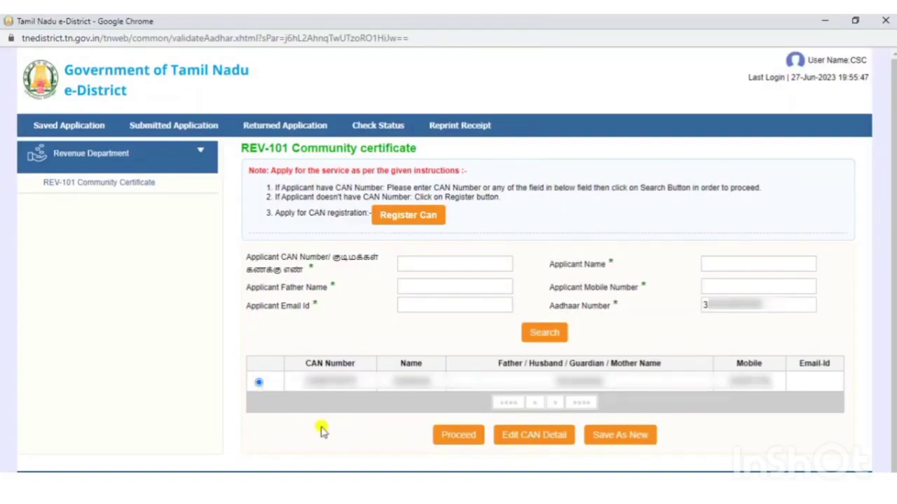
- Open the chosen CAN record via Edit CAN Detail and scroll to the Contact and Bank Details
click(522, 445)
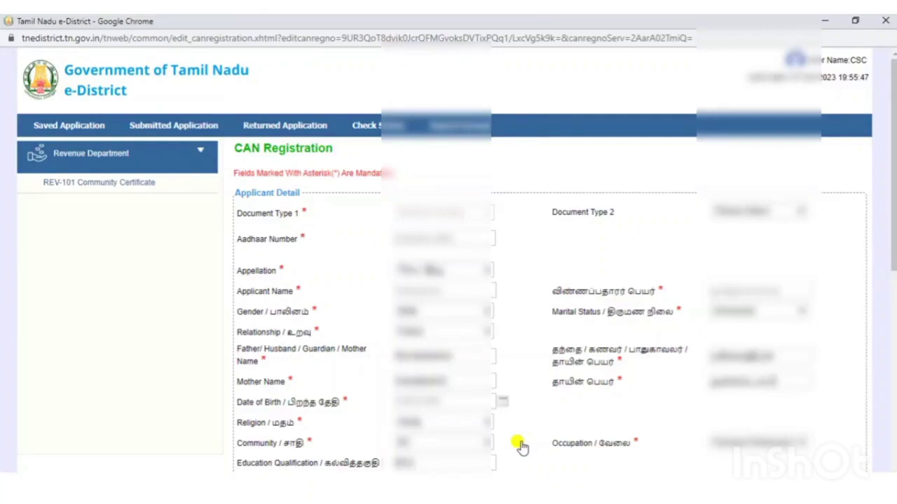
click(893, 187)
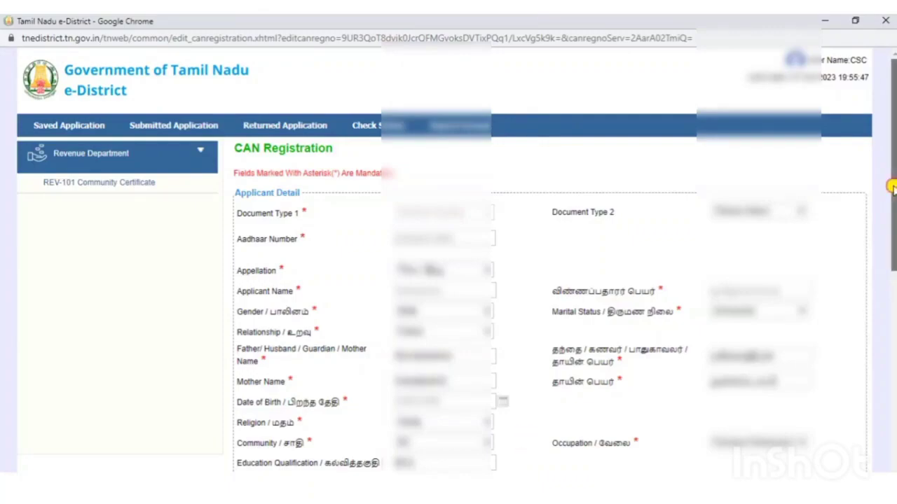
drag(893, 187, 893, 410)
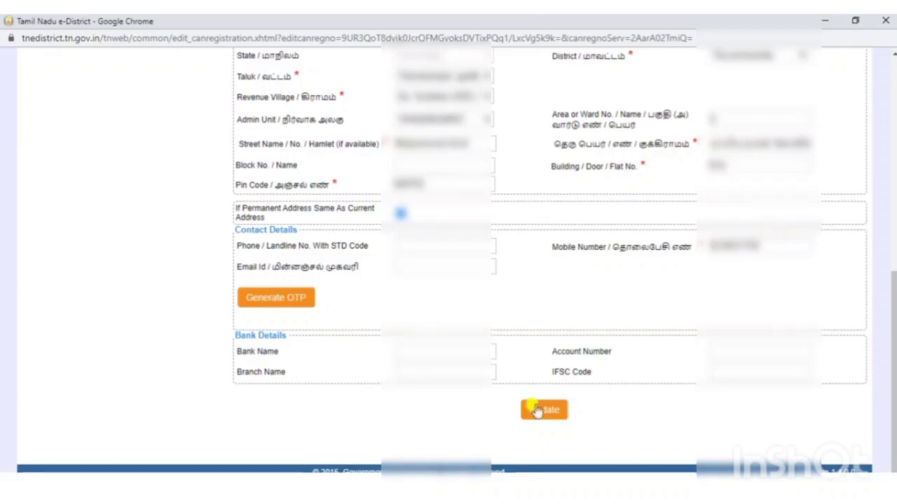
- Return to the TNeGA window and reopen the REV-101 Community Certificate service
click(431, 487)
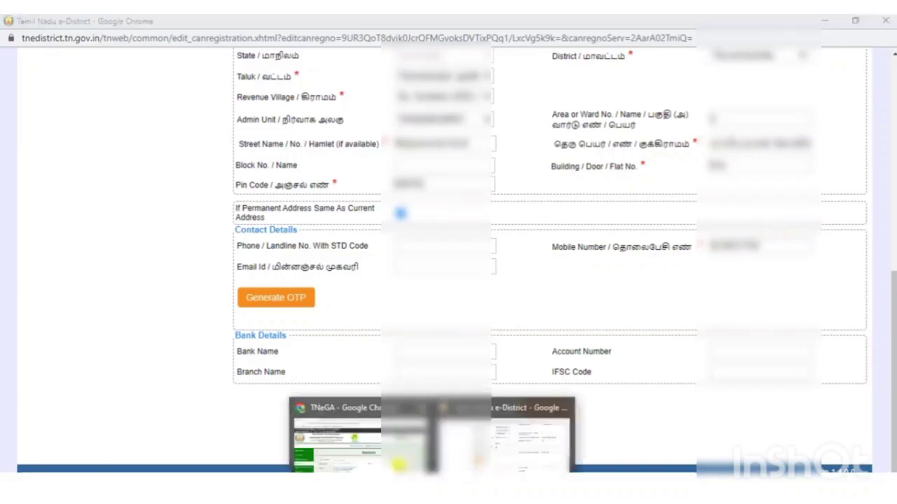
click(337, 431)
click(338, 357)
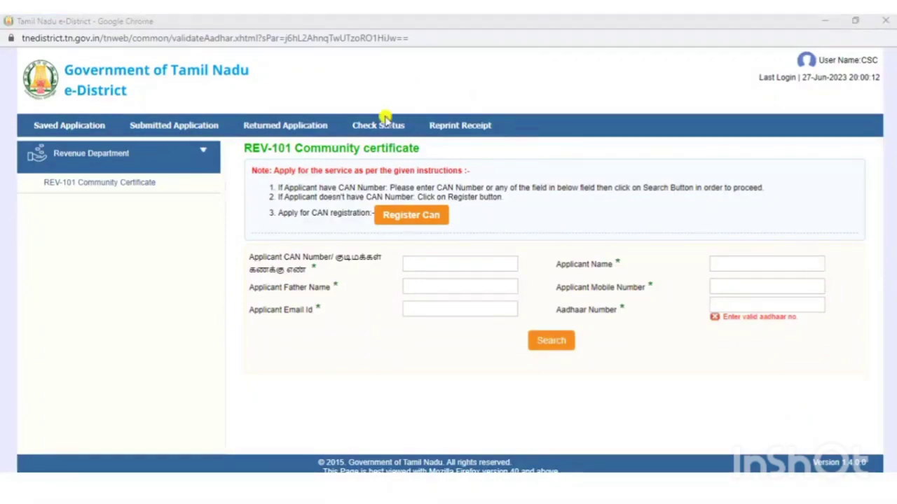
- Open a blank CAN Registration form with Register Can and go to the Aadhaar Number box
click(413, 215)
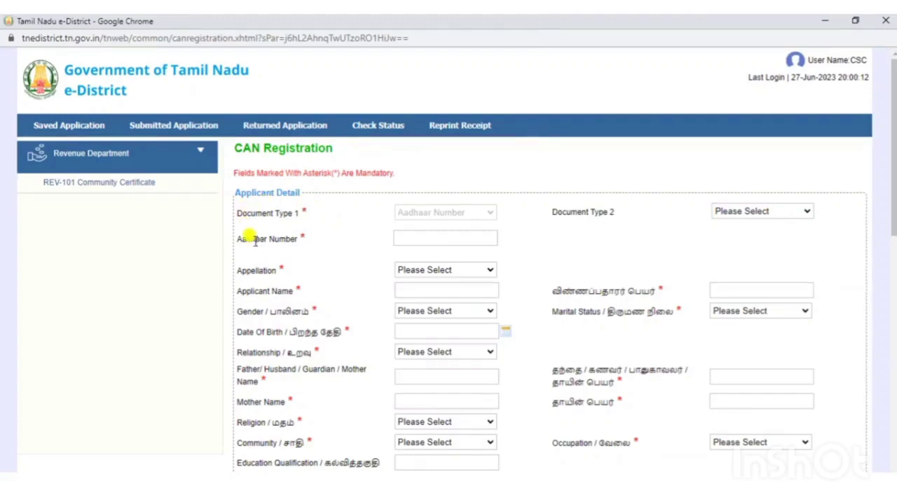
click(438, 241)
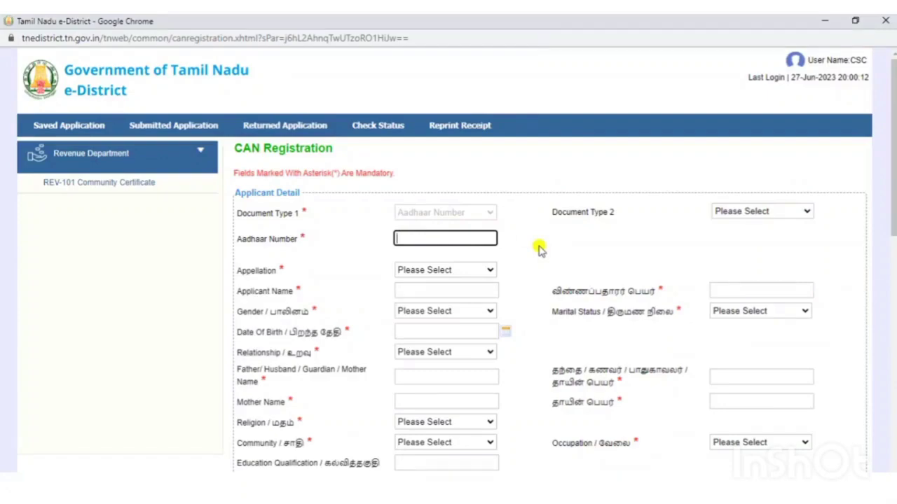
- Try Selvi as the appellation, then change it to Shri / ஸ்ரீ
click(287, 241)
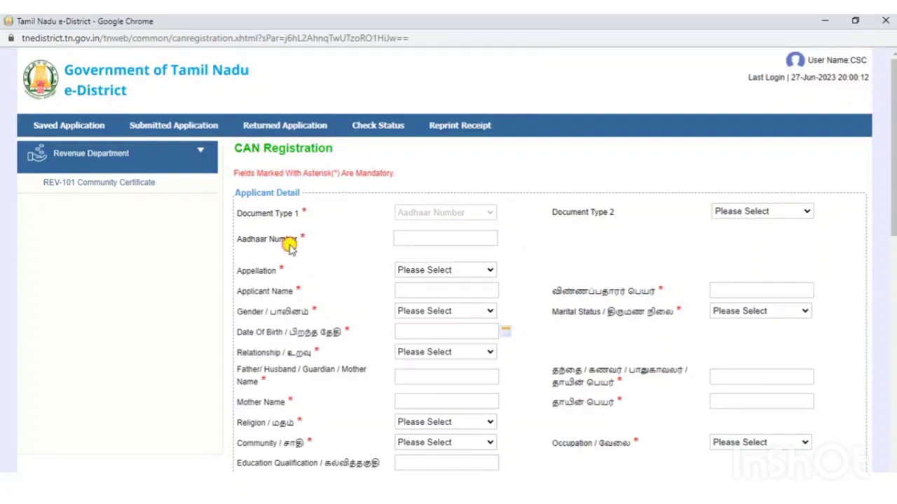
click(447, 273)
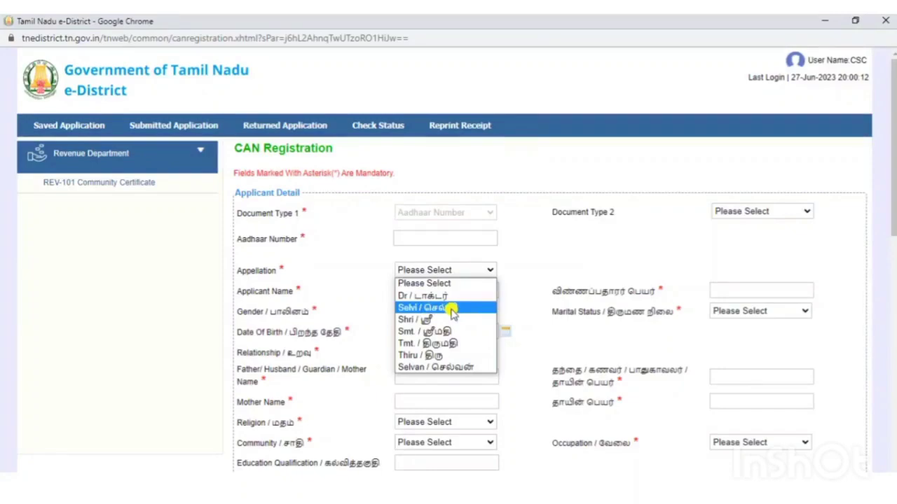
click(452, 313)
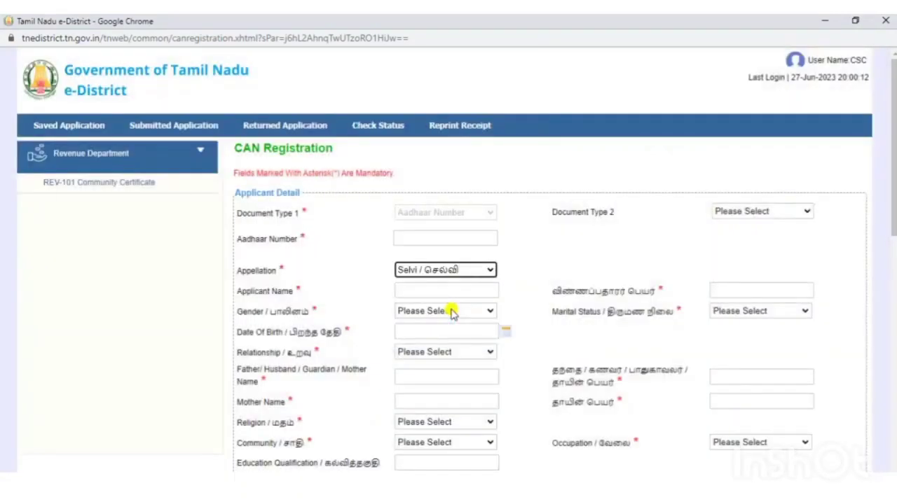
click(457, 274)
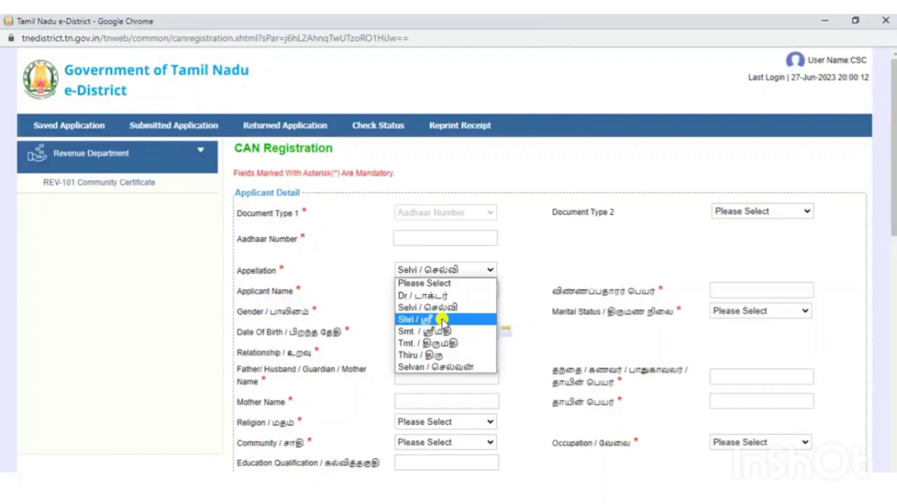
click(442, 320)
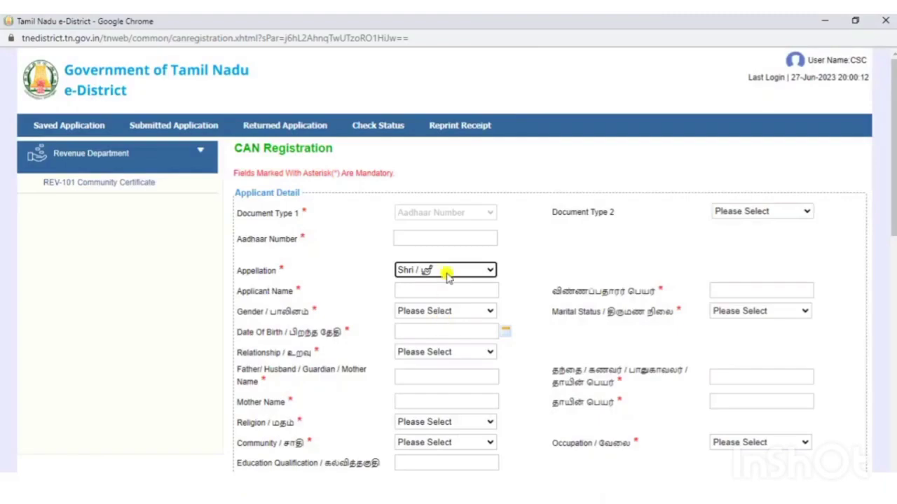
click(447, 274)
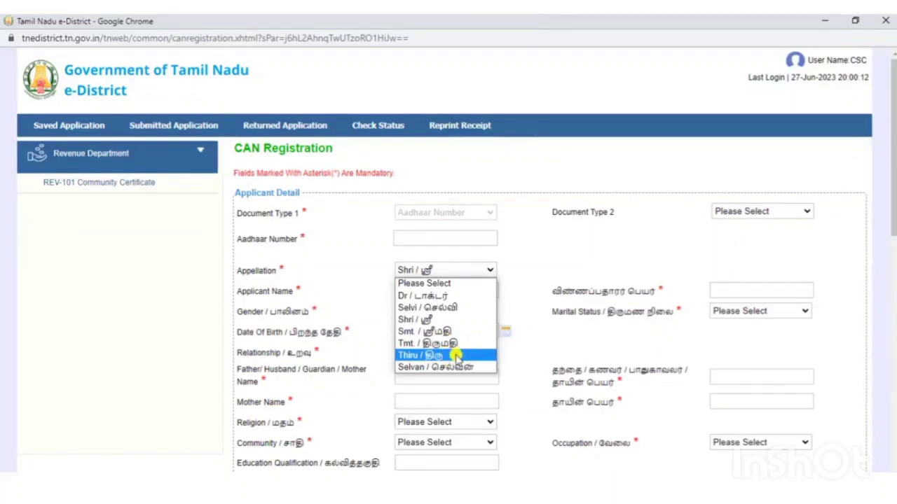
- Change the appellation to Thiru, then to Selvan / செல்வன், and go to Applicant Name
click(438, 355)
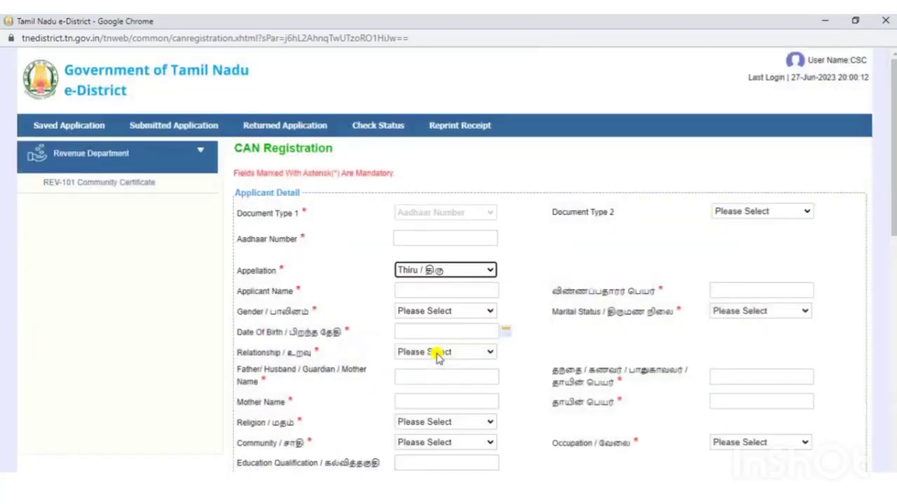
click(445, 271)
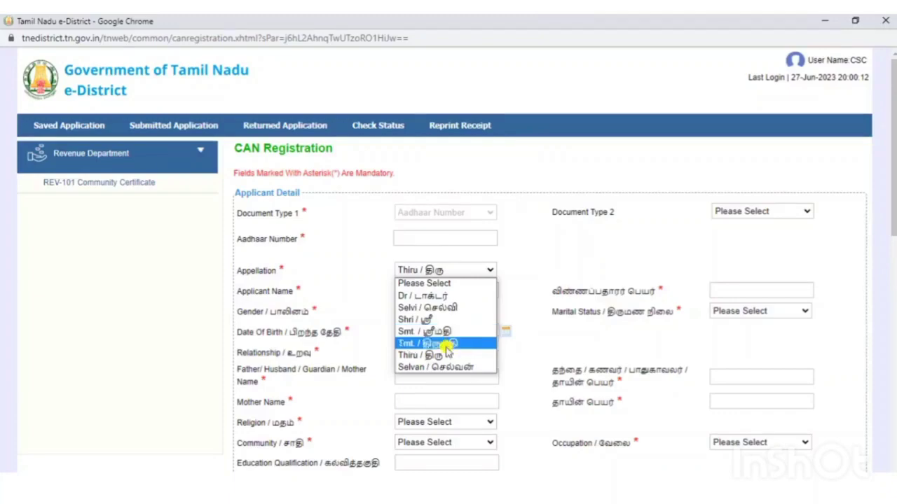
click(447, 368)
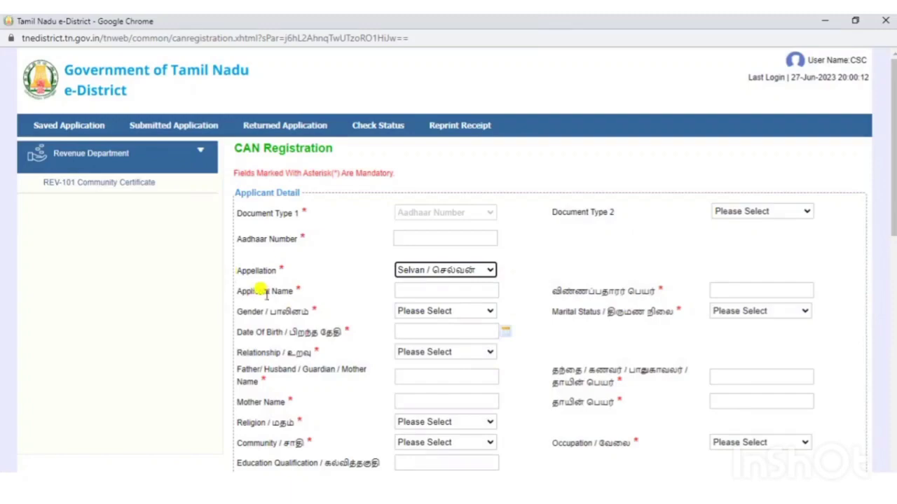
click(419, 290)
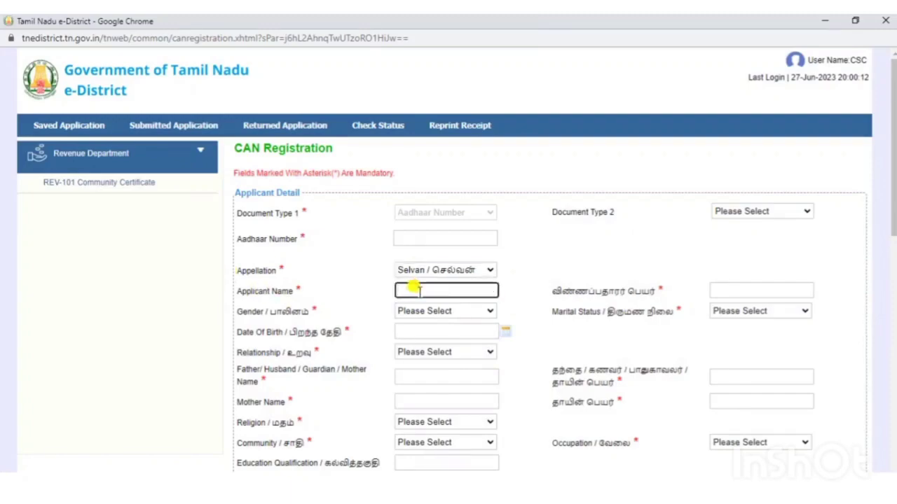
- Enter the applicant's name in English and its Tamil transliteration in விண்ணப்பதாரர் பெயர்
text(TAMIL)
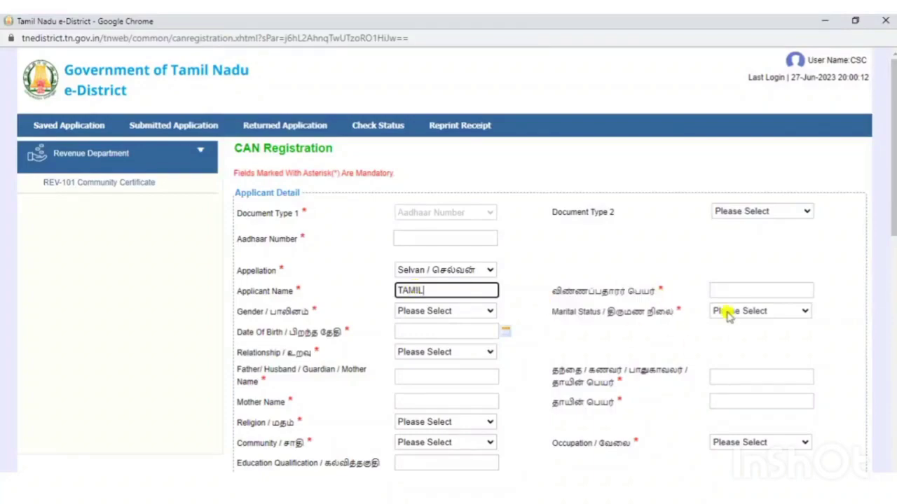
click(738, 290)
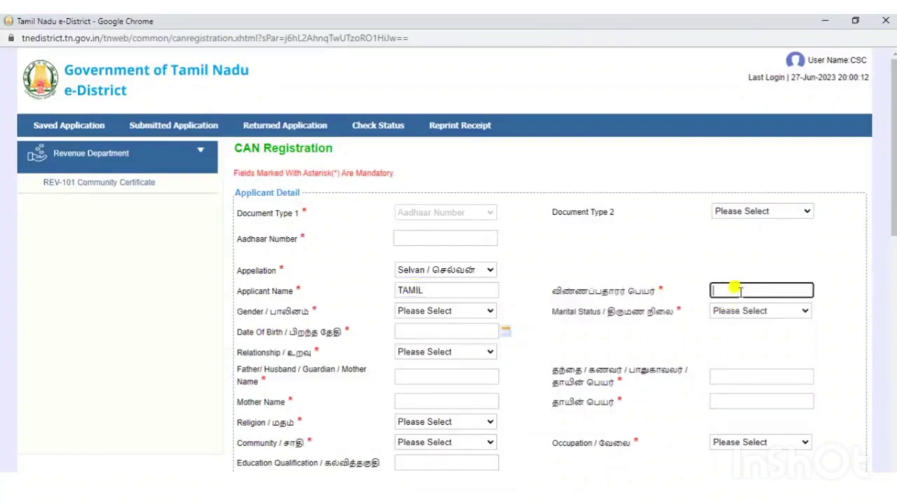
text(TAMIL)
key(Tab)
key(space)
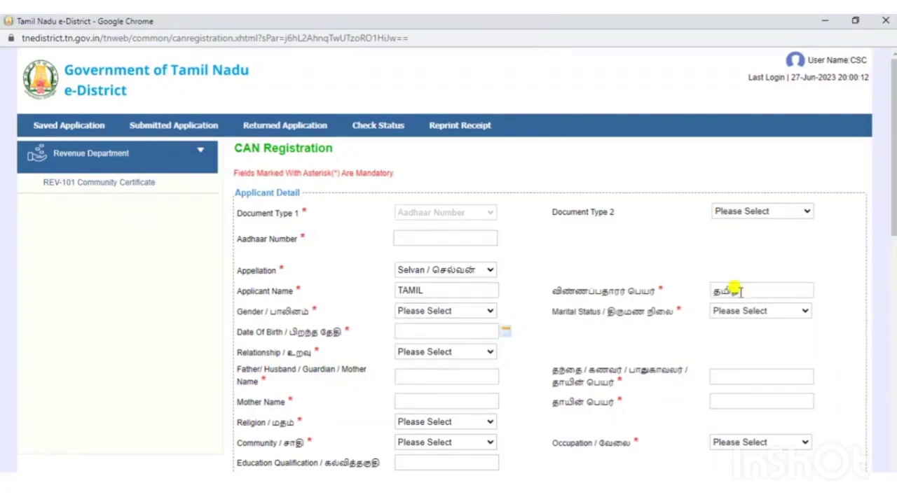
click(737, 290)
click(736, 291)
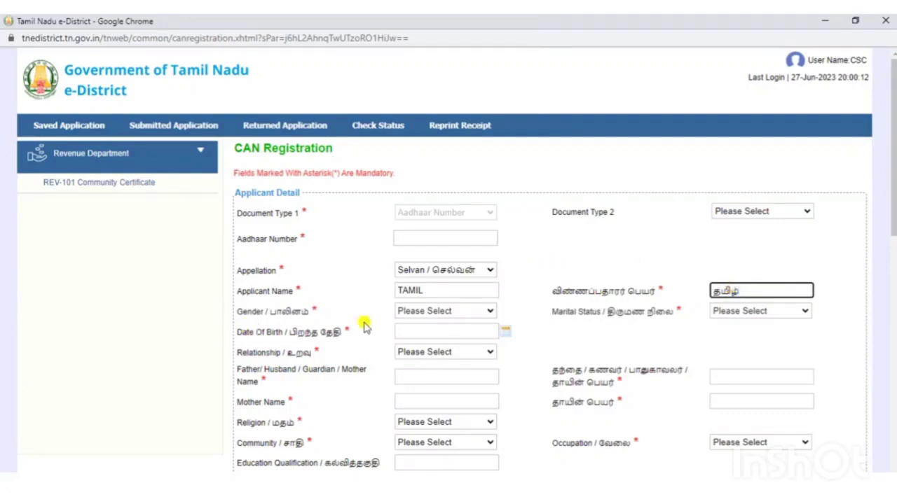
click(426, 311)
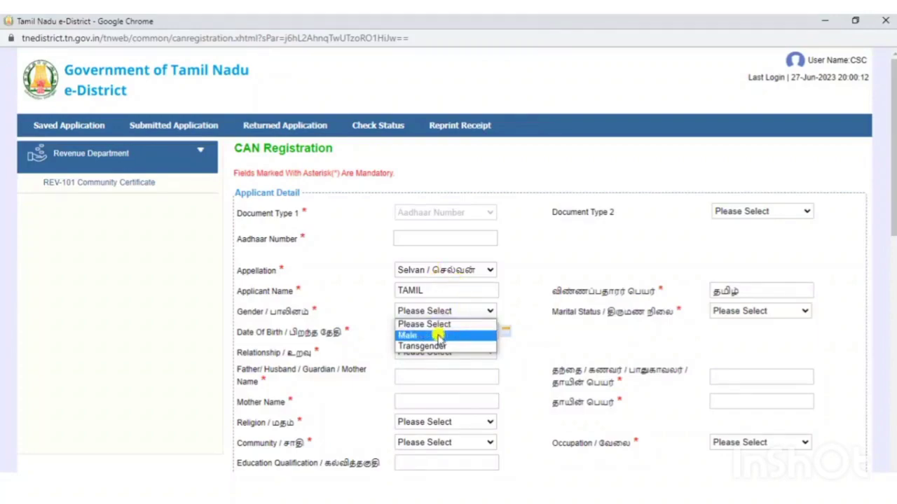
- Try appellation Thiru with gender Male
click(449, 269)
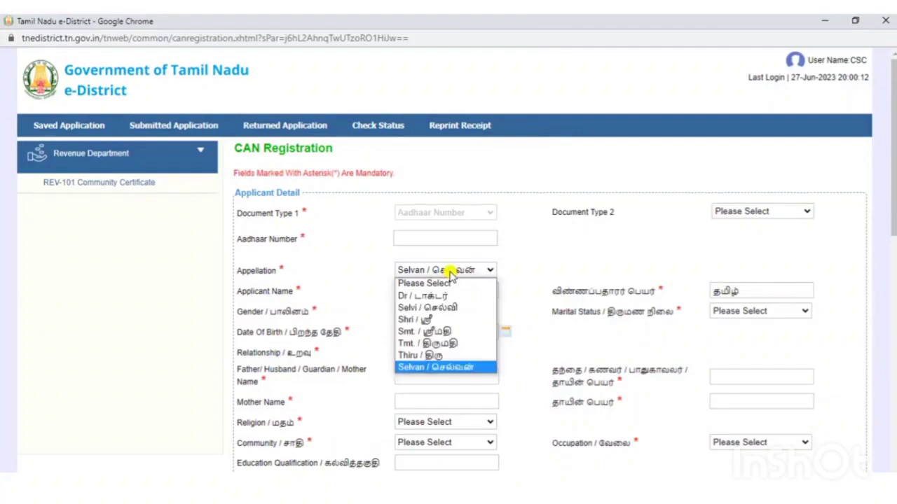
click(442, 356)
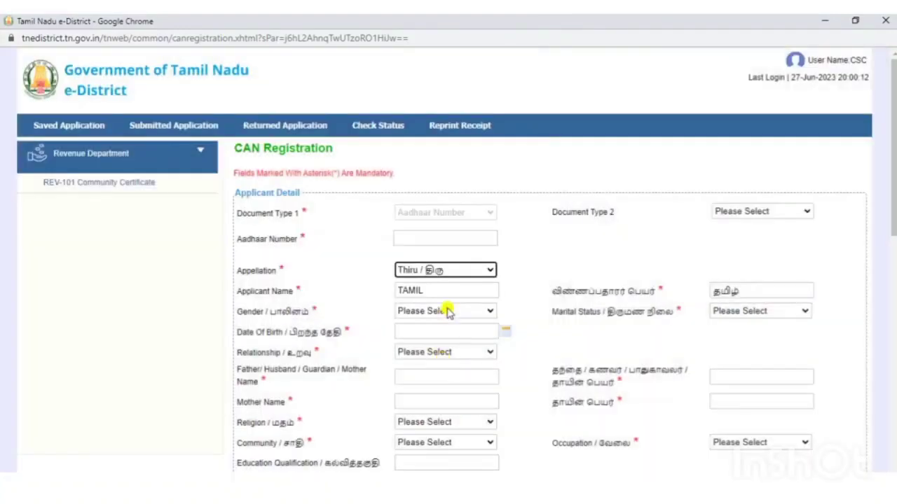
click(448, 311)
click(430, 335)
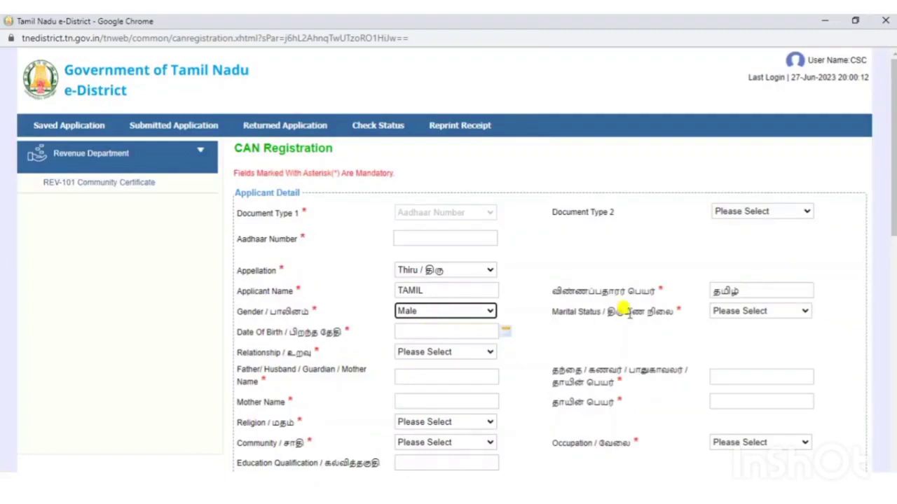
click(760, 313)
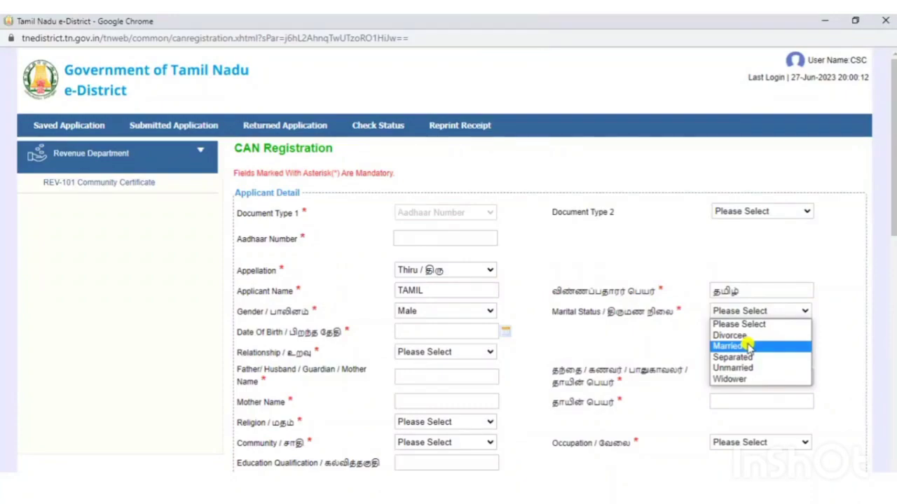
- Set gender to Female and appellation to Tmt / திருமதி, after briefly trying Selvi
click(460, 270)
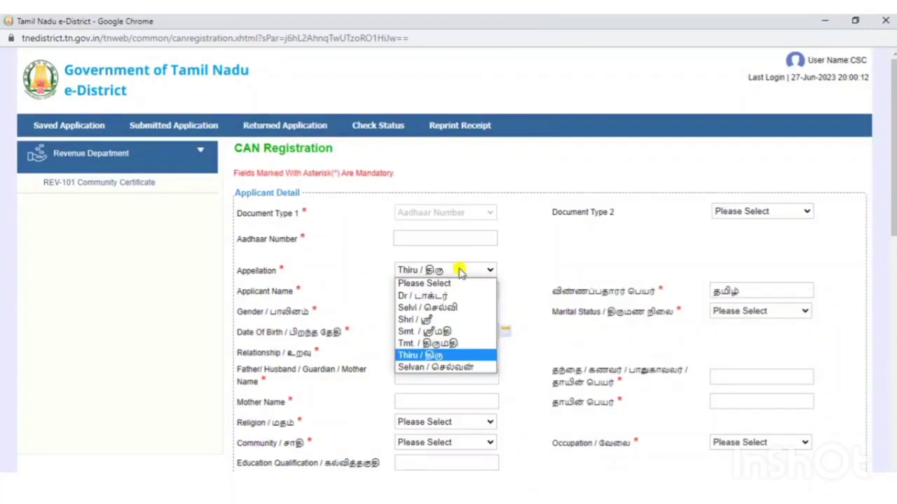
click(455, 307)
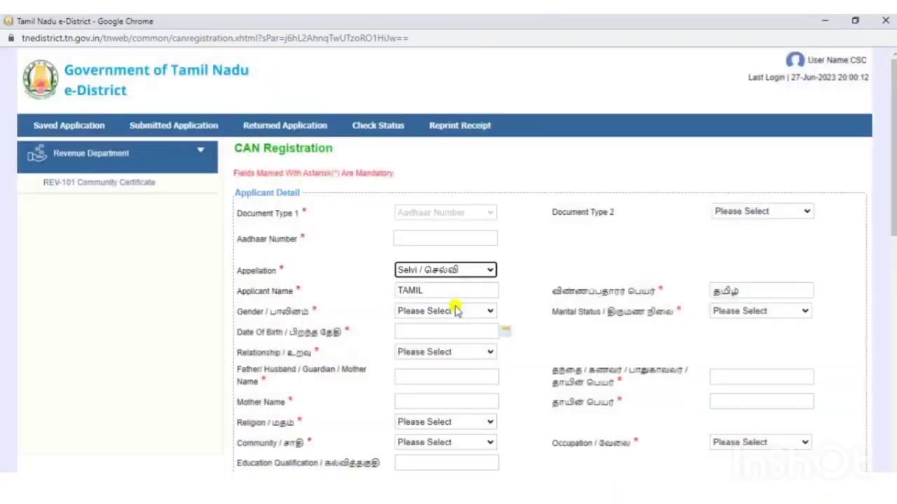
click(455, 311)
click(445, 334)
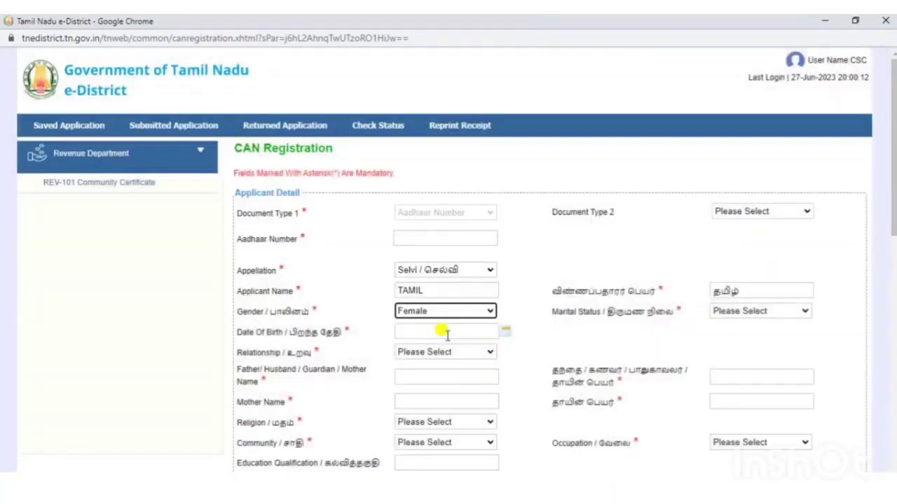
click(732, 310)
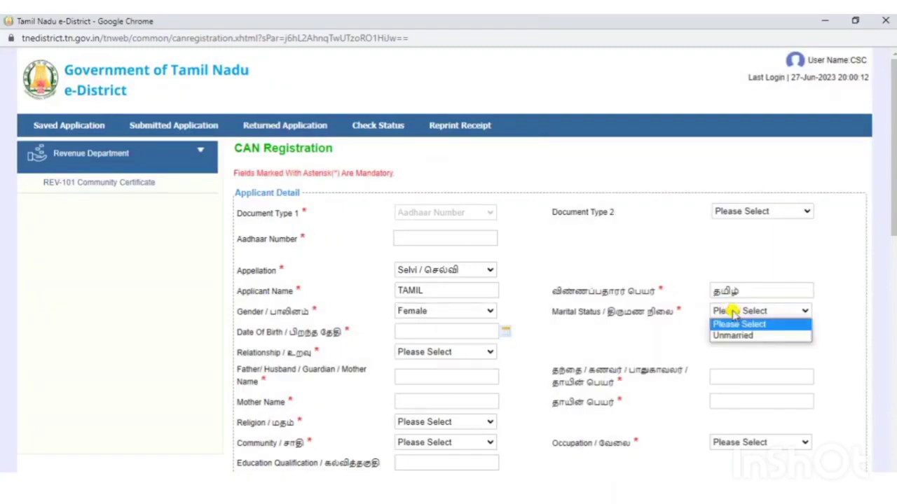
click(457, 270)
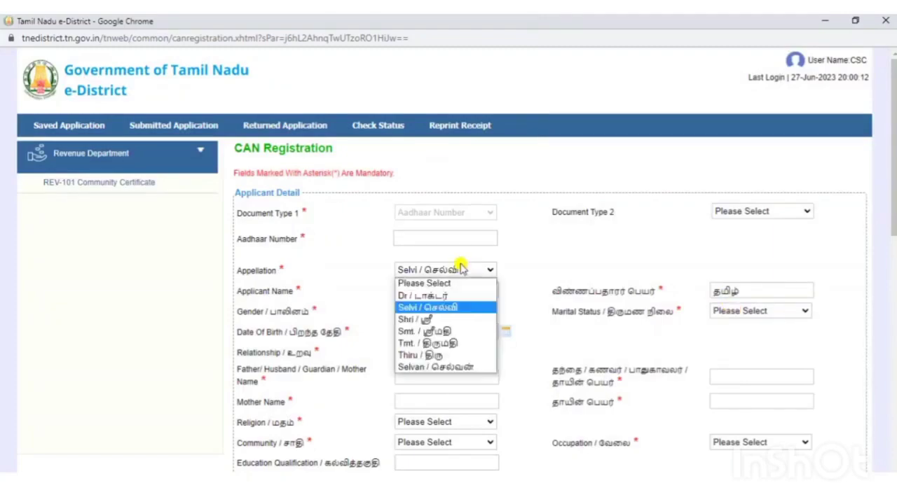
click(456, 343)
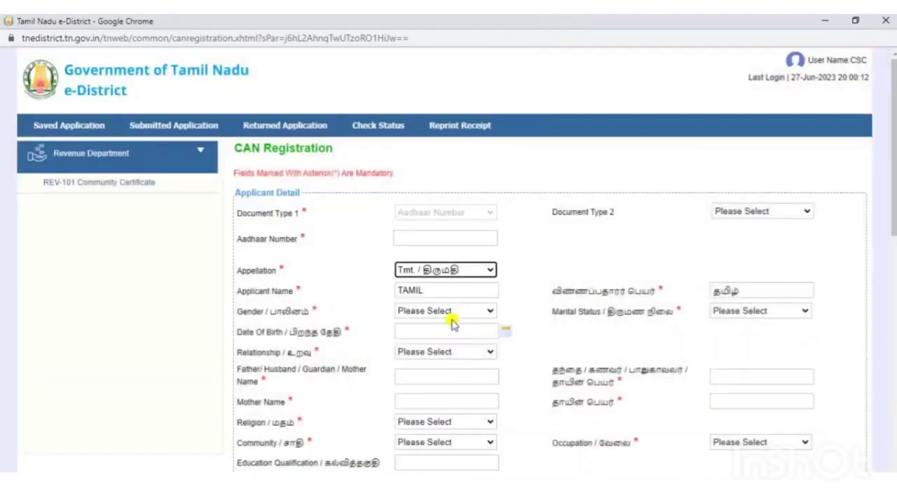
click(448, 315)
click(444, 334)
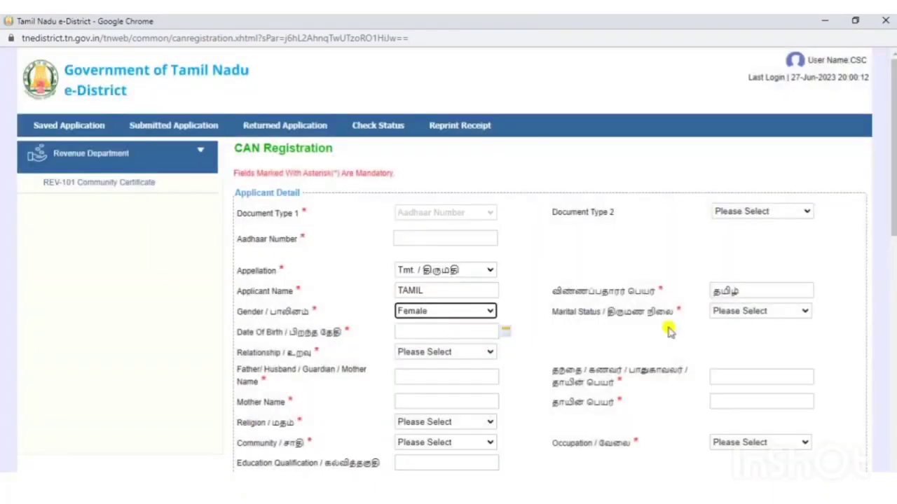
- Pick Widow first, then change the marital status to Married
click(744, 313)
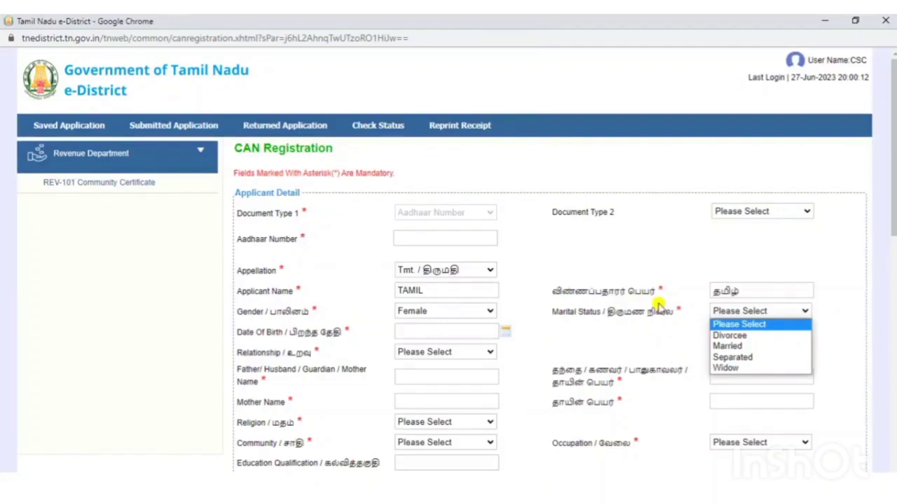
click(763, 368)
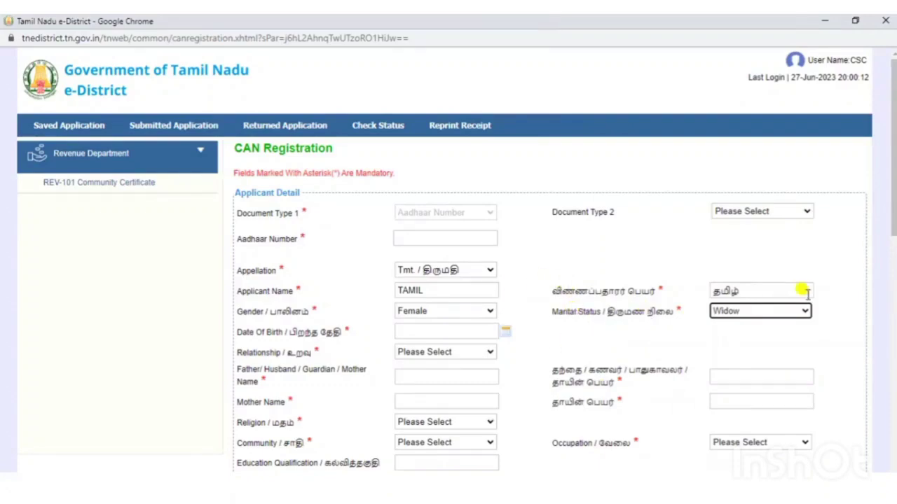
click(770, 313)
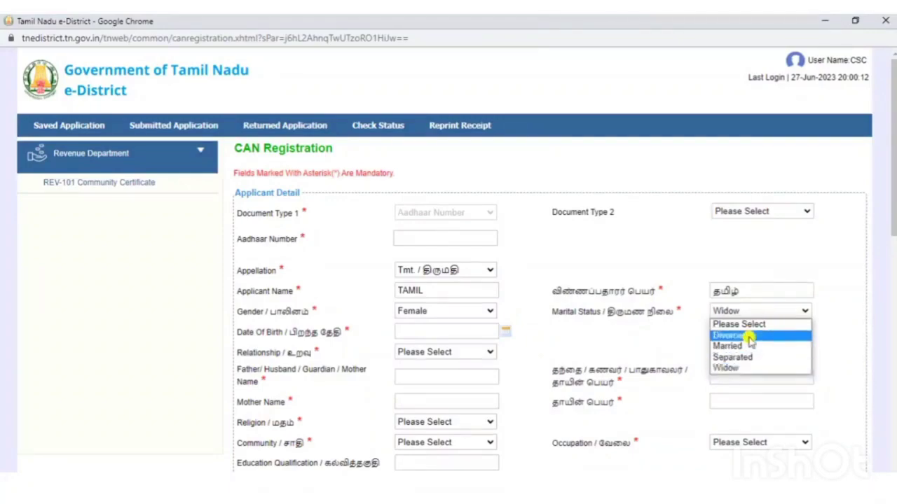
click(747, 346)
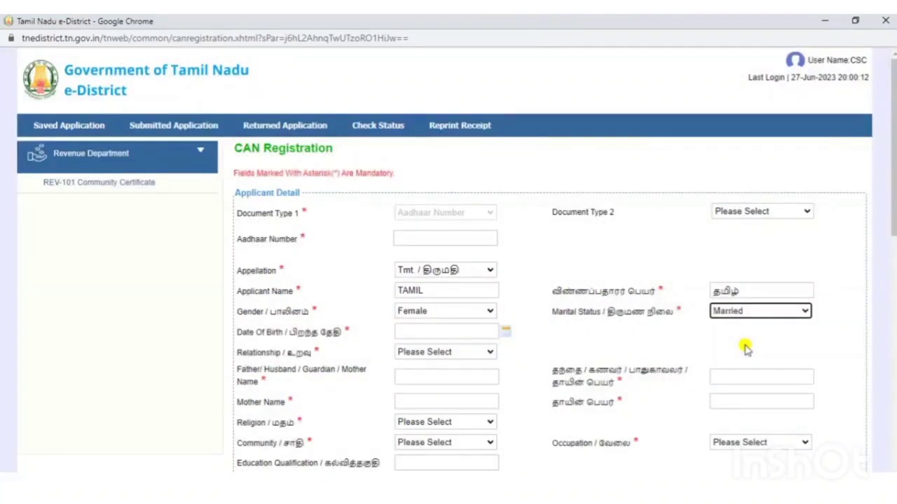
click(651, 348)
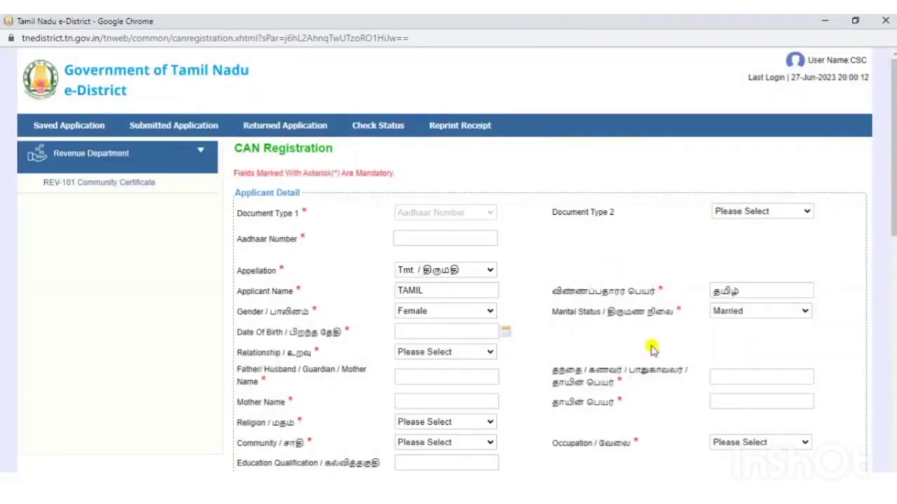
- Pick 13 June 2000 in the Date Of Birth calendar so it reads 13/06/2000
scroll(648, 343, down, 1)
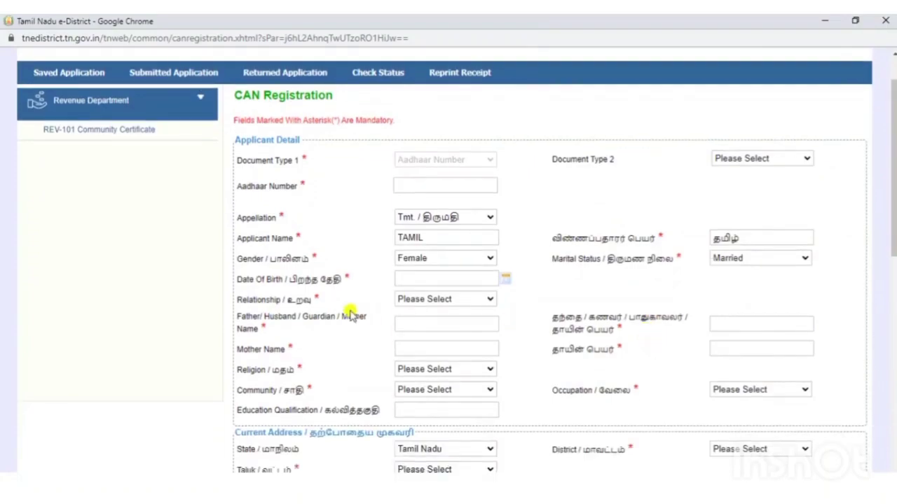
click(496, 280)
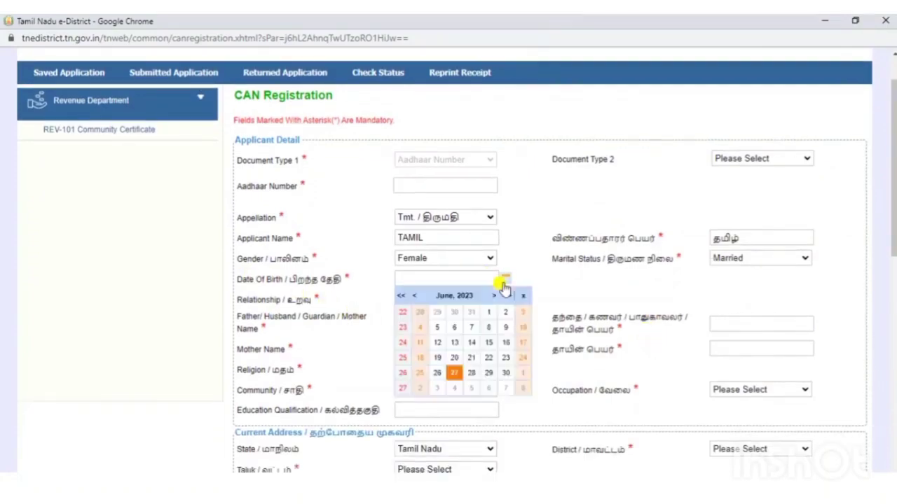
click(465, 295)
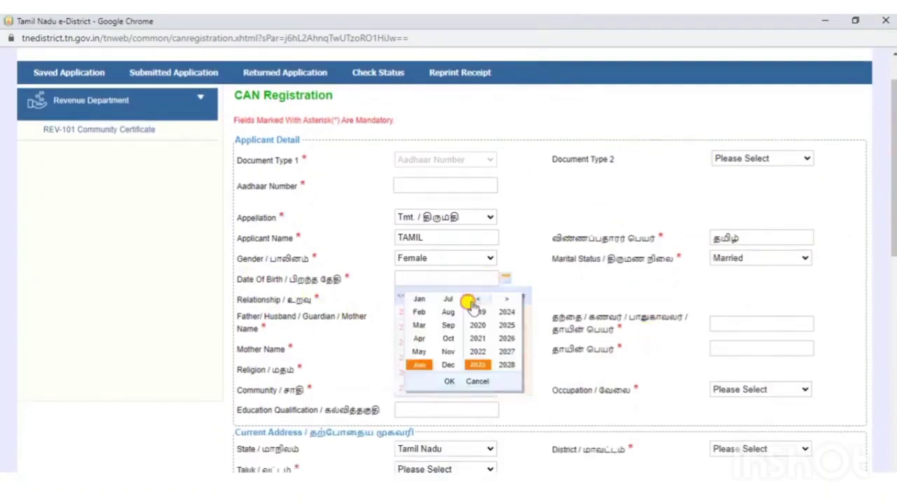
click(476, 300)
click(475, 301)
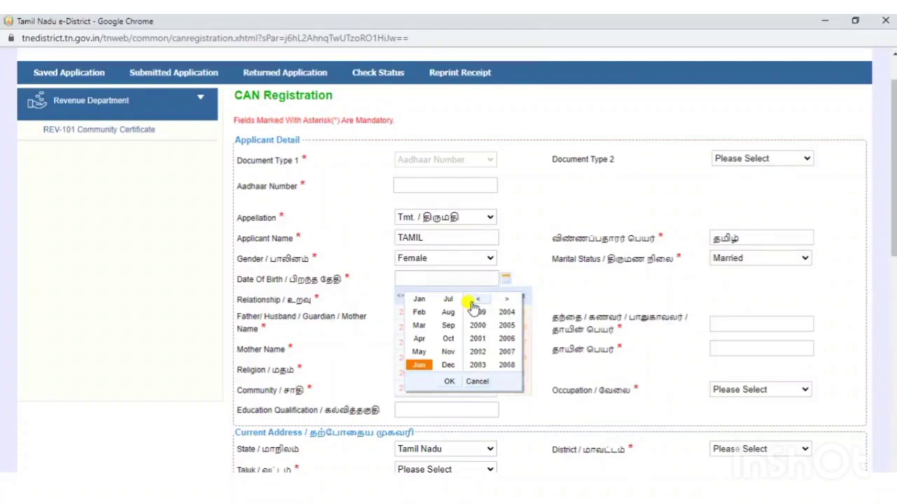
click(506, 312)
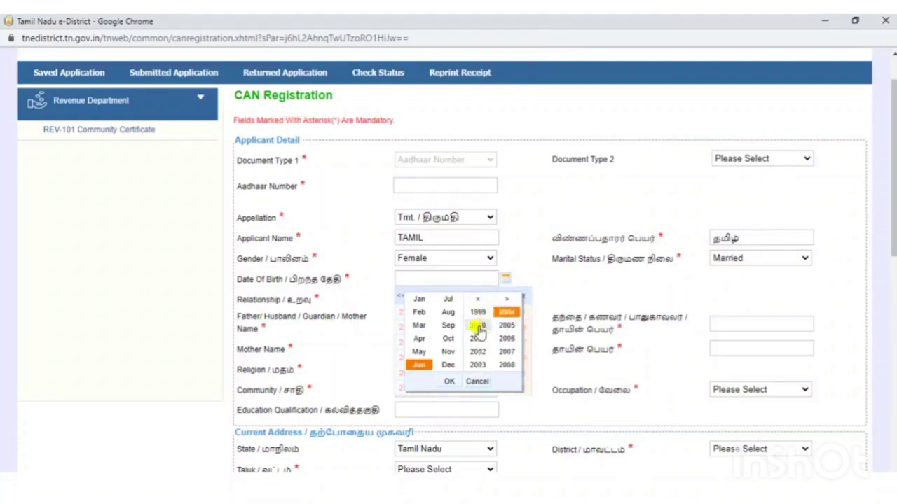
click(479, 326)
click(449, 381)
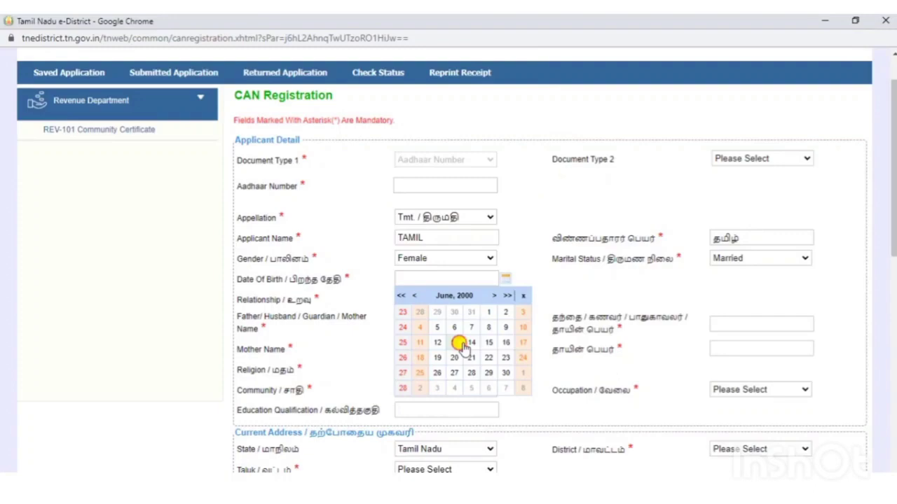
click(459, 344)
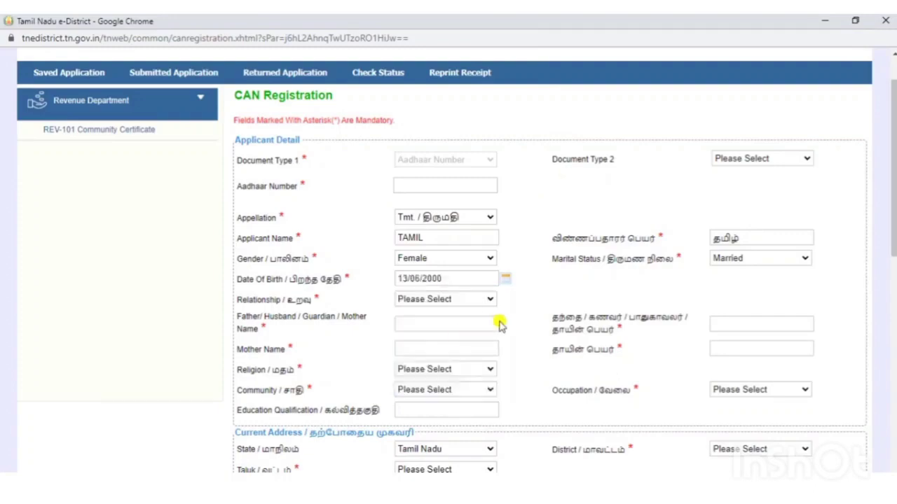
- Set the applicant's relationship to Father, after briefly trying Husband
click(459, 301)
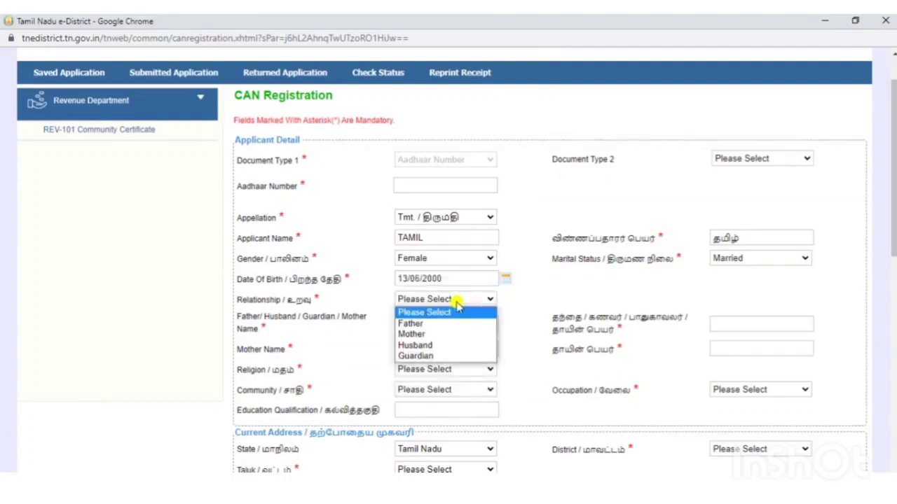
click(441, 325)
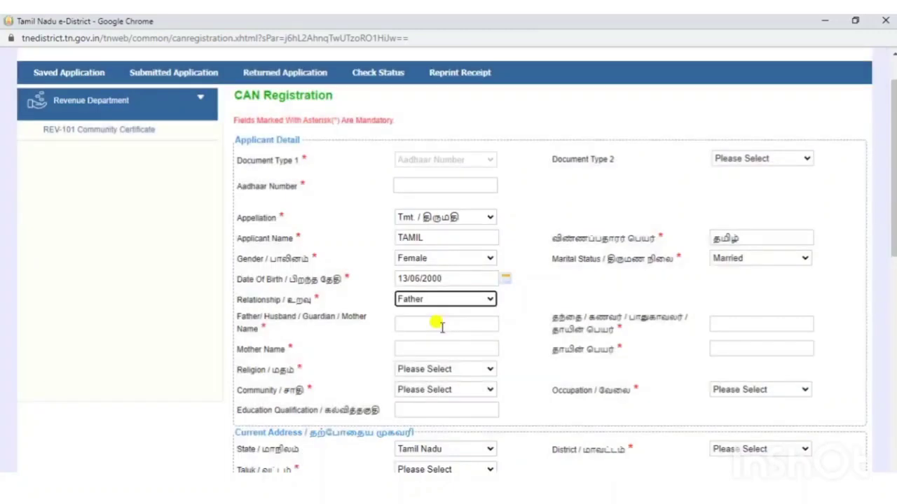
click(447, 301)
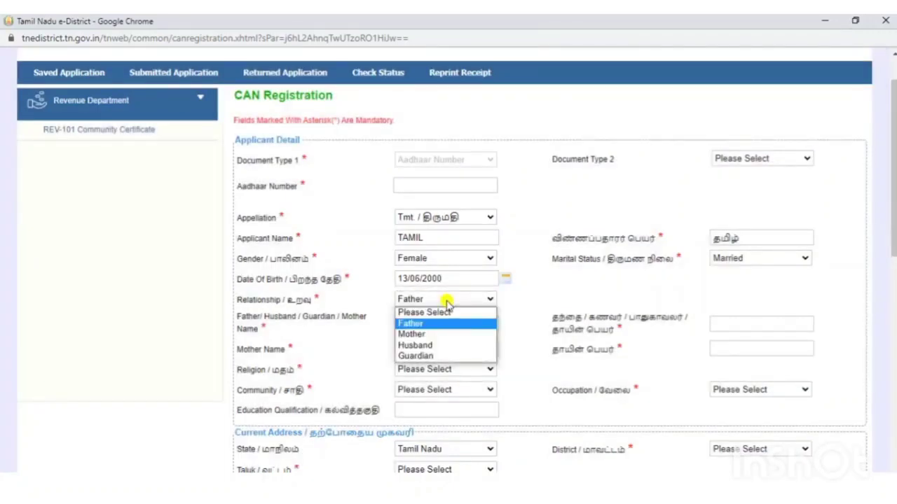
click(435, 346)
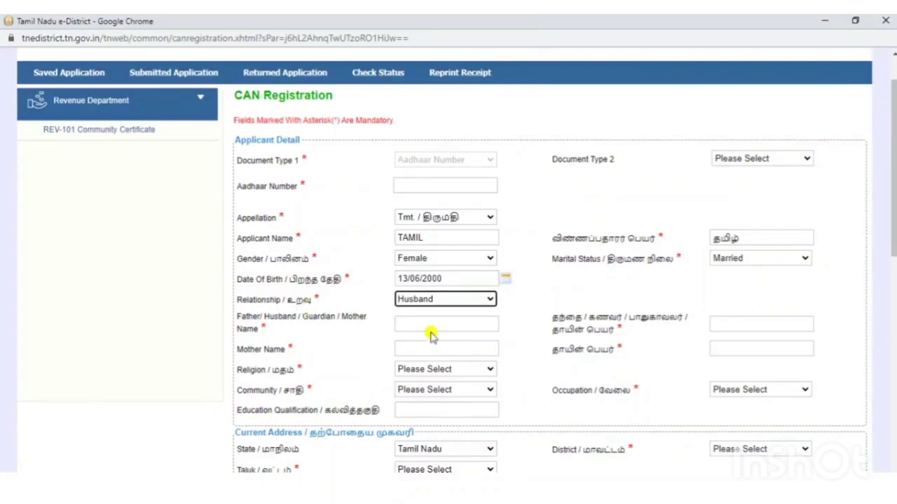
click(420, 323)
click(429, 300)
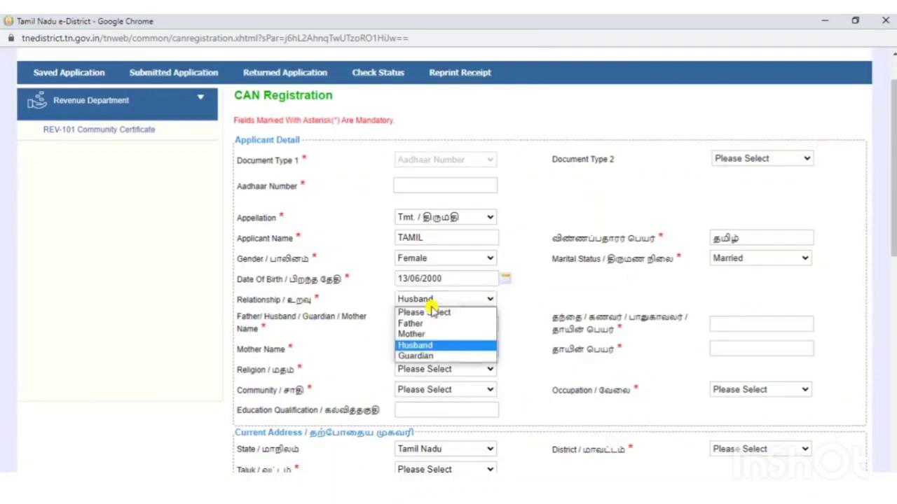
click(426, 324)
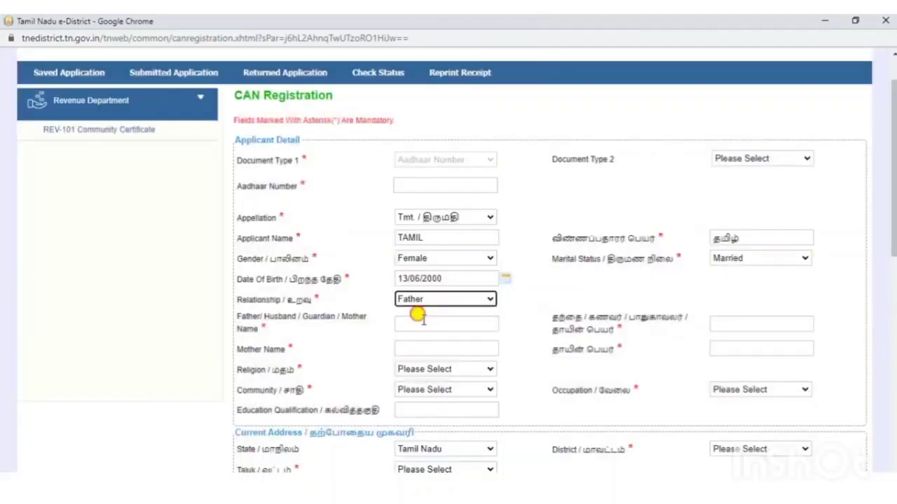
- Enter the father's name in English and in the Tamil name box
click(418, 316)
text(RAVI)
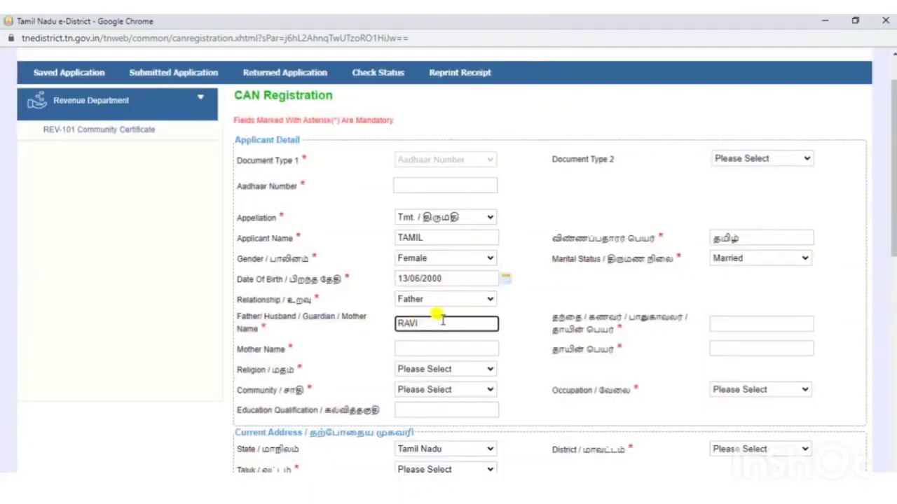
click(710, 322)
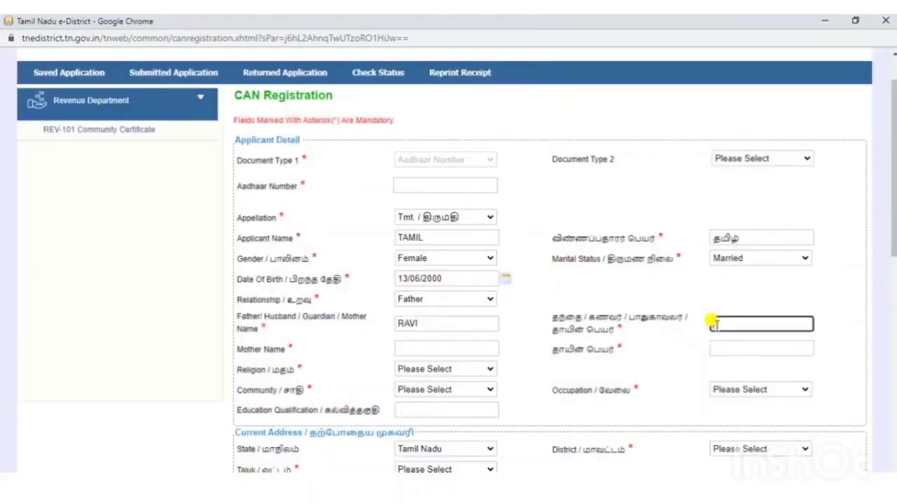
text(ரA)
text(VI)
key(Tab)
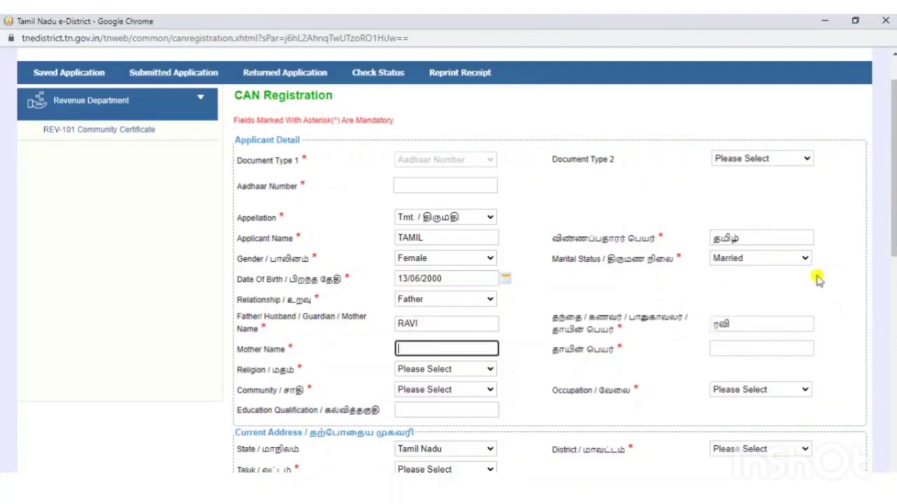
- Enter the mother's name in English and convert its Tamil-box entry to Tamil script
text(ANNAM)
click(762, 348)
text(ANNAM)
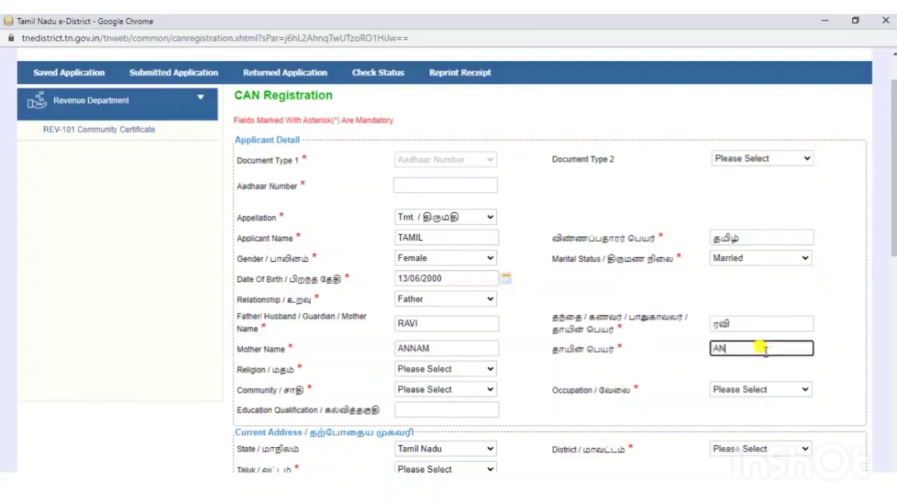
key(Tab)
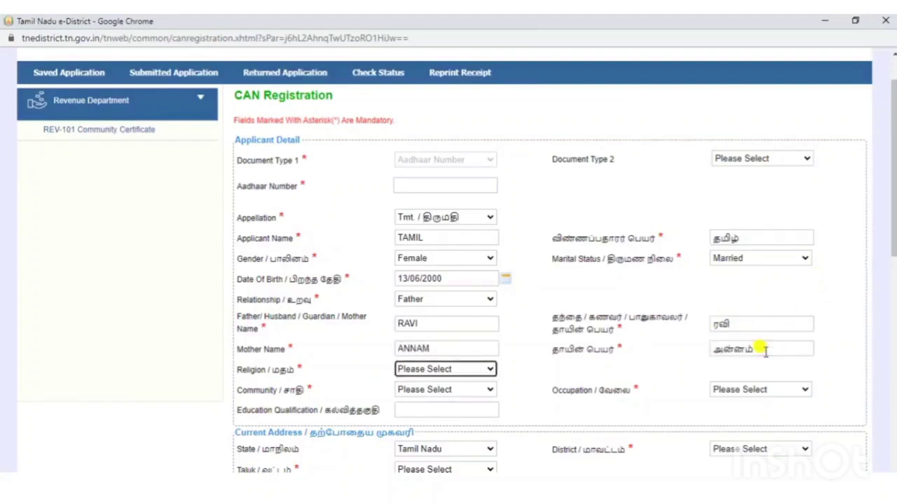
click(648, 371)
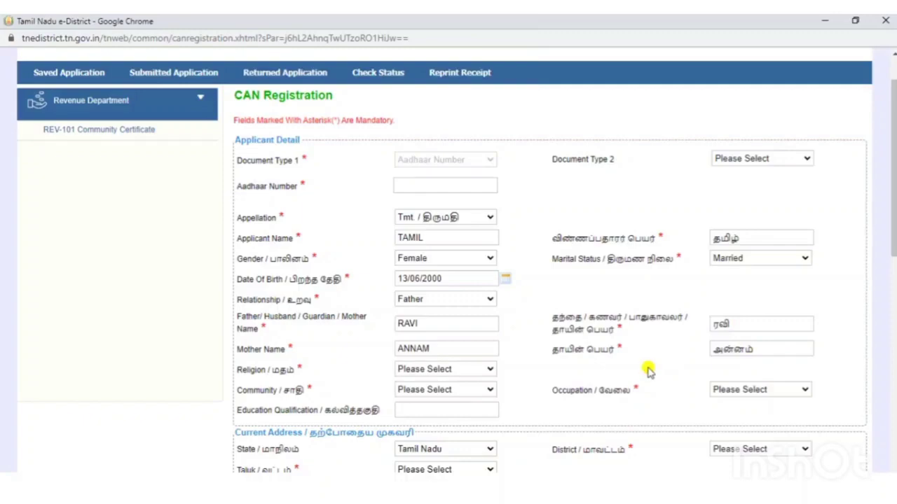
- Select religion Hindu, community BC, and occupation Farmers, Fisherman, Hunters, Loggers etc
scroll(648, 371, down, 3)
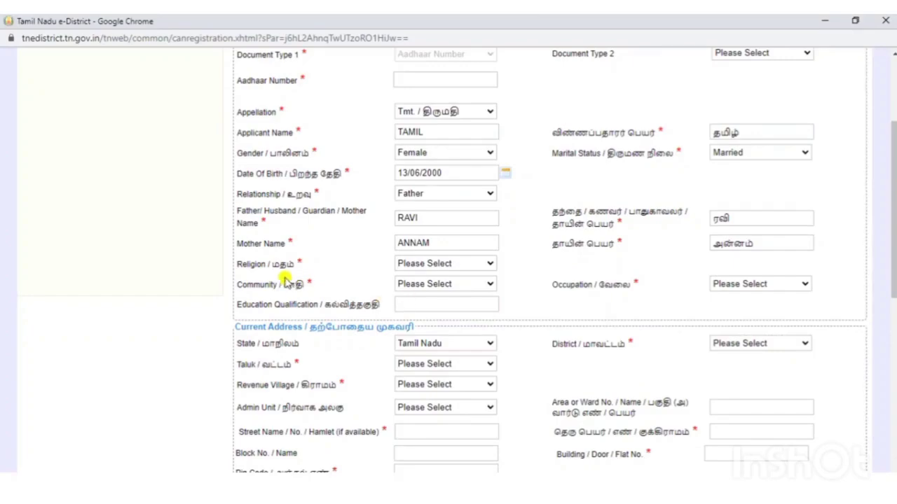
click(445, 266)
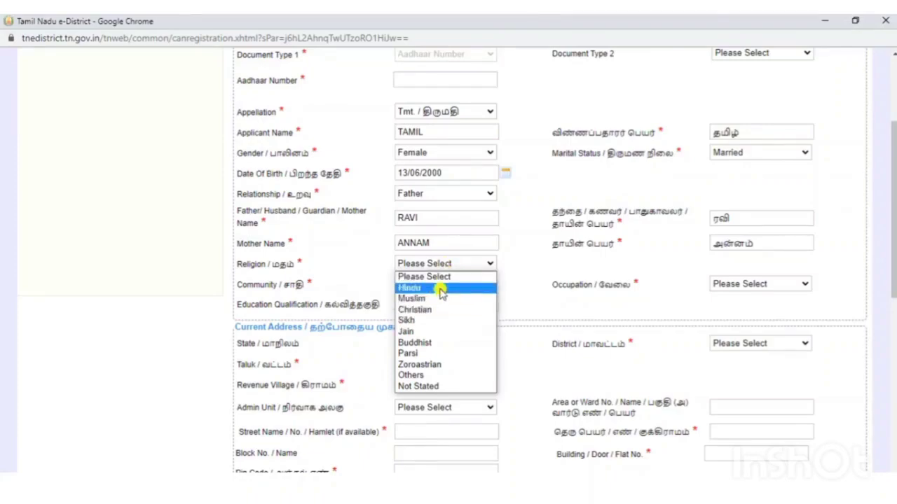
click(440, 288)
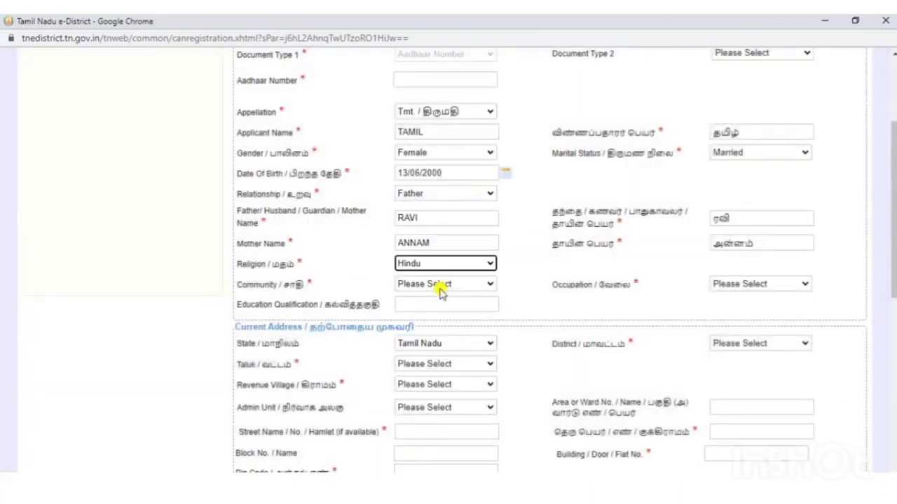
click(440, 287)
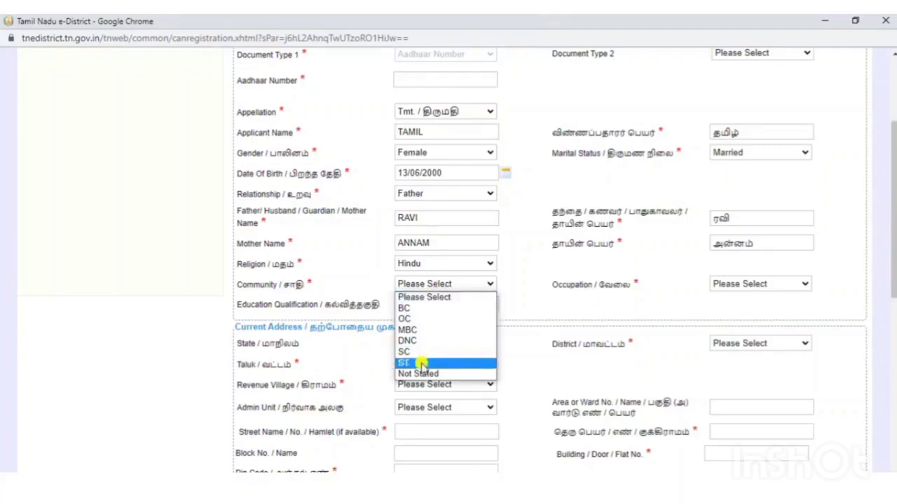
click(416, 308)
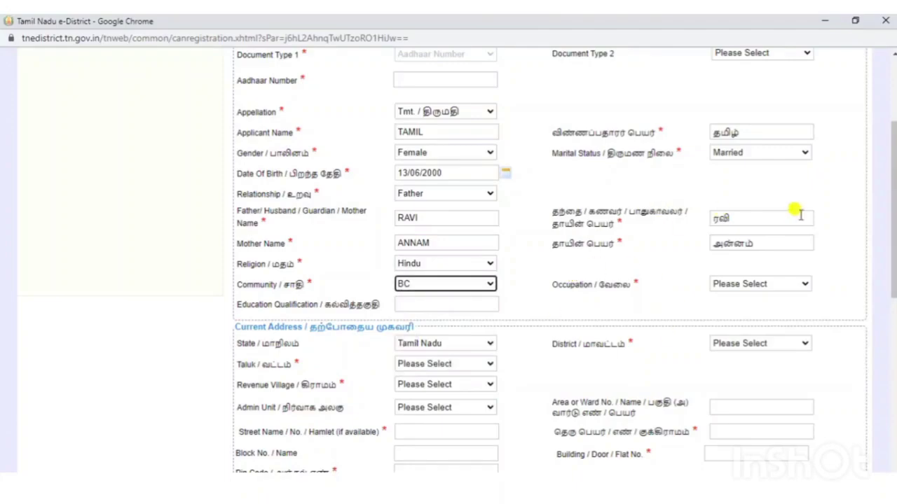
click(769, 284)
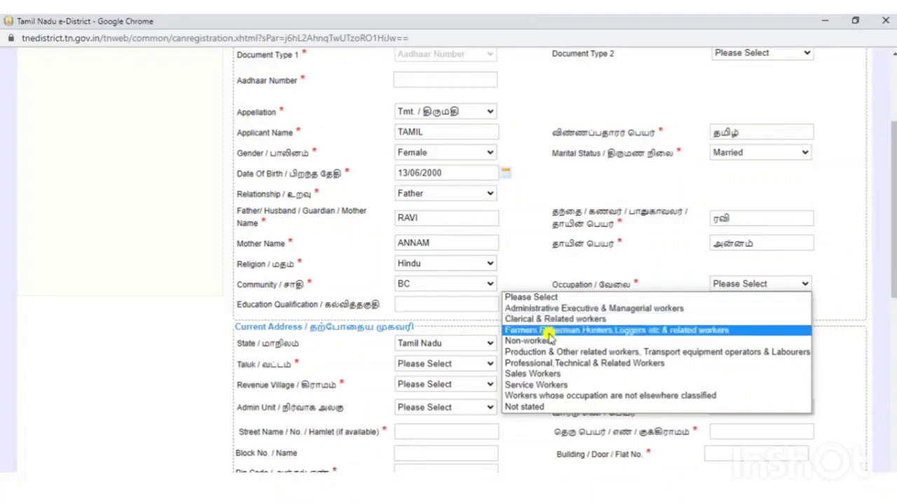
click(548, 332)
click(549, 336)
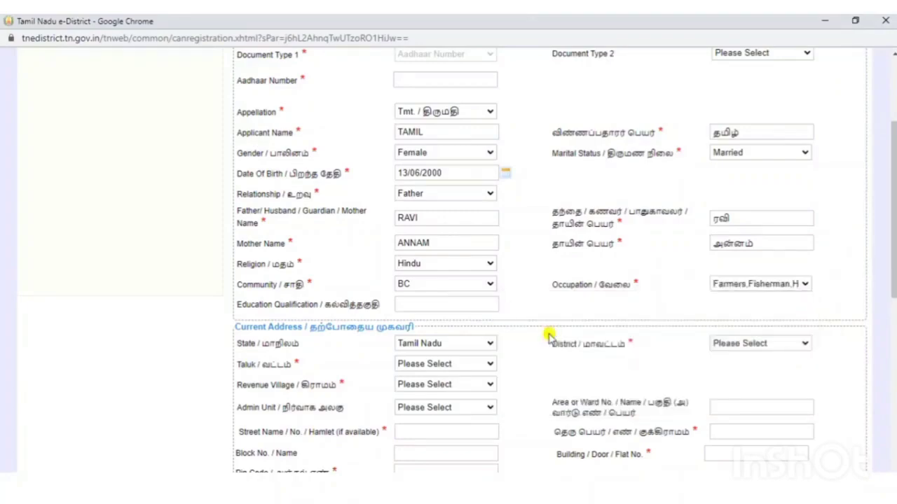
- Choose Tiruvannamalai district, Thandrampet taluk and Edathanur (011) revenue village for the current address
scroll(549, 337, down, 3)
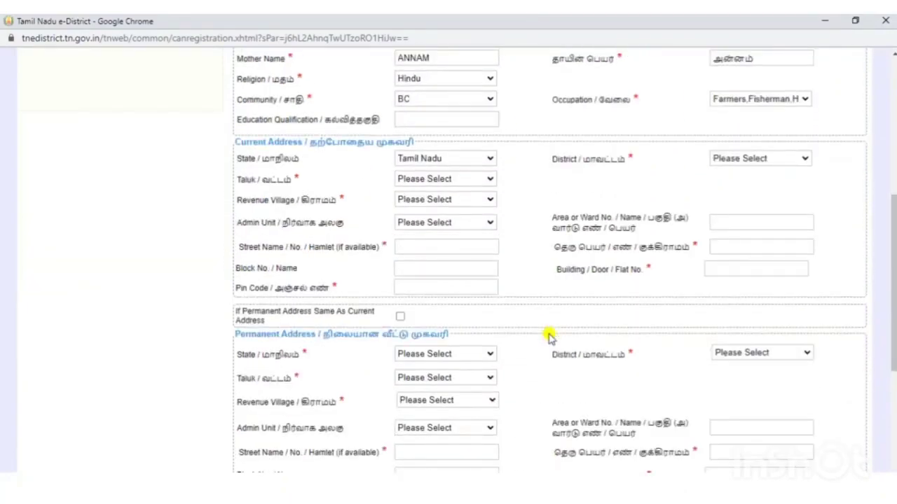
click(777, 160)
scroll(806, 357, down, 5)
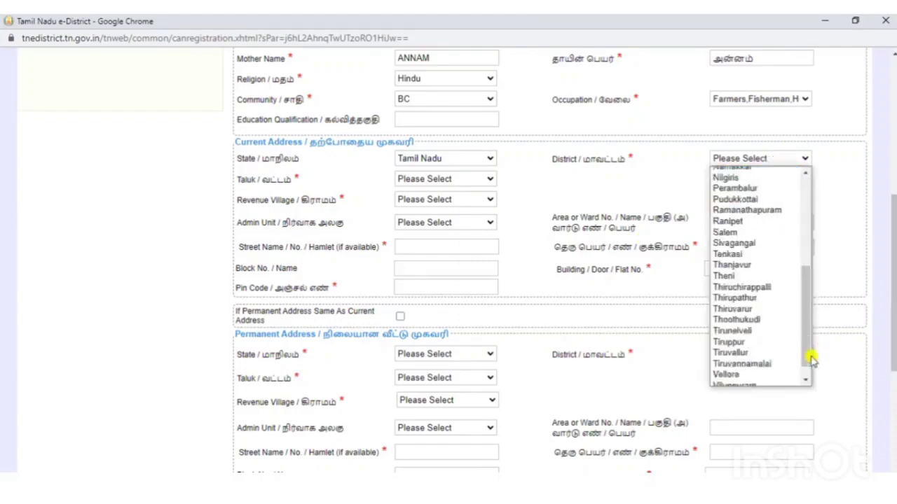
click(774, 367)
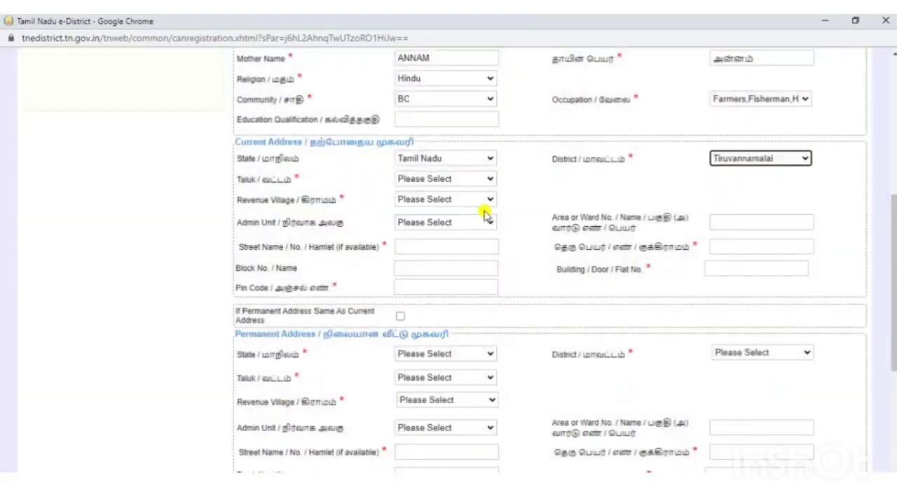
click(451, 179)
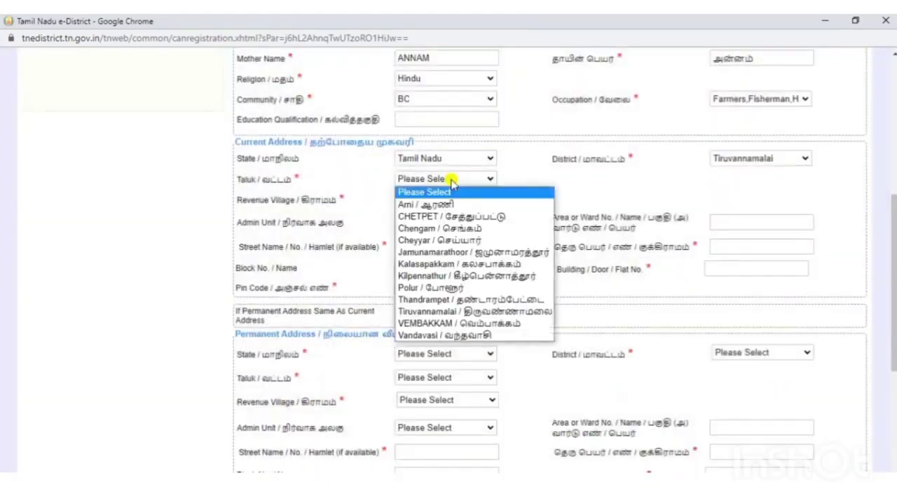
click(466, 300)
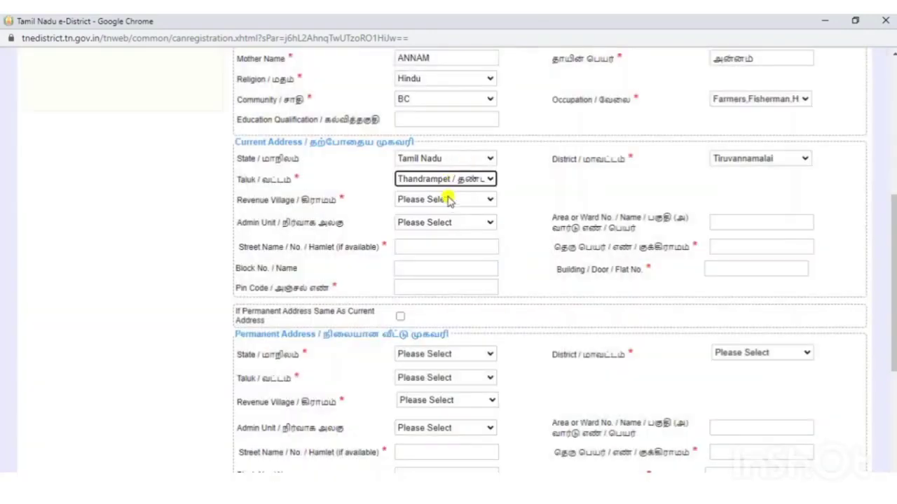
click(449, 201)
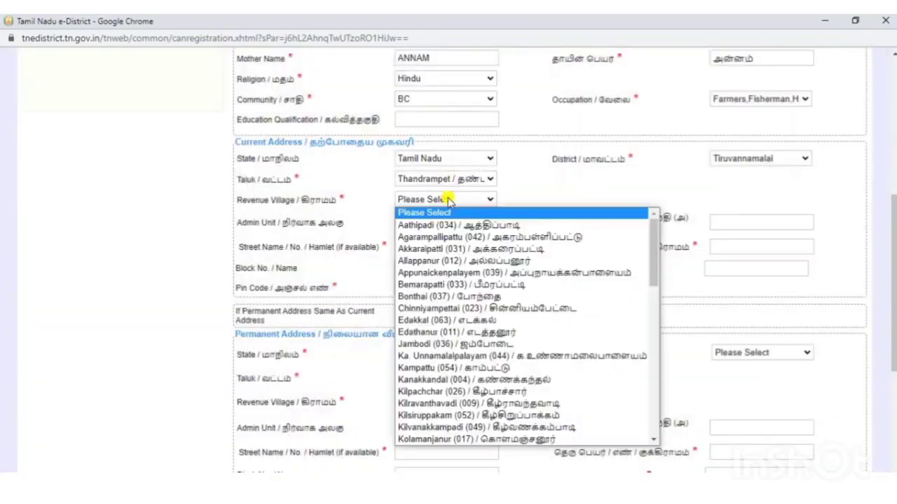
click(493, 332)
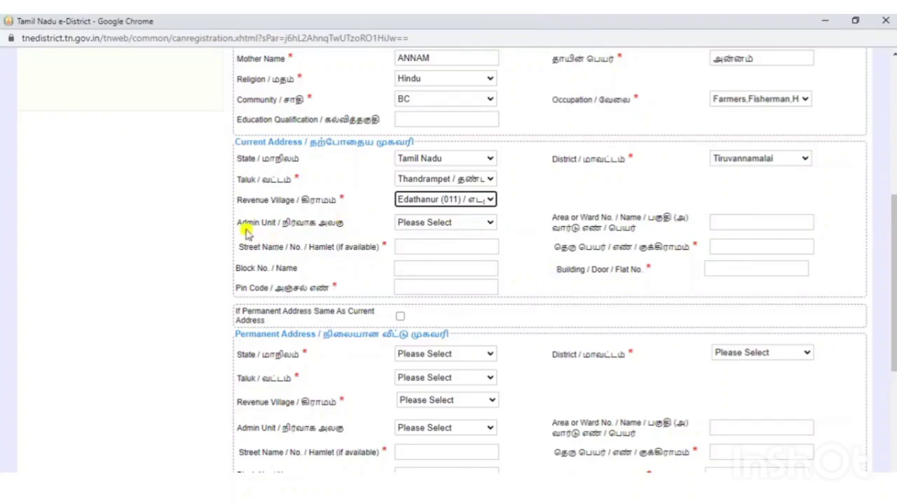
click(475, 224)
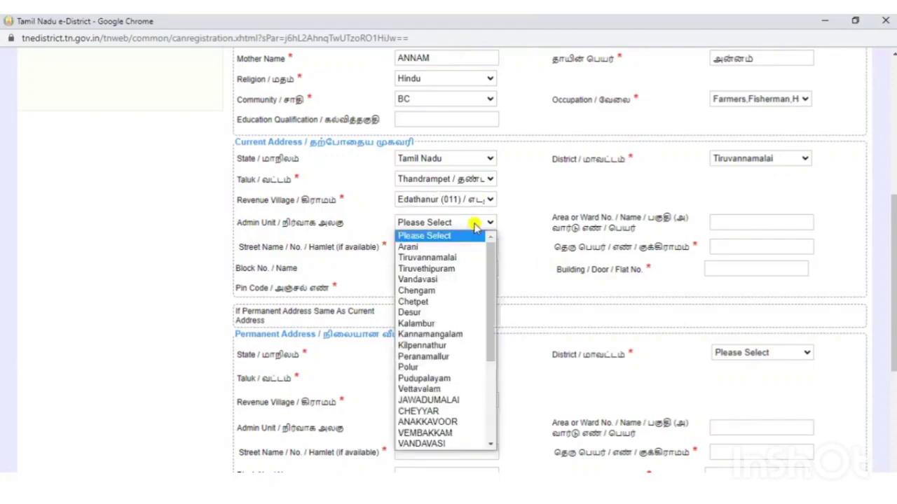
click(506, 233)
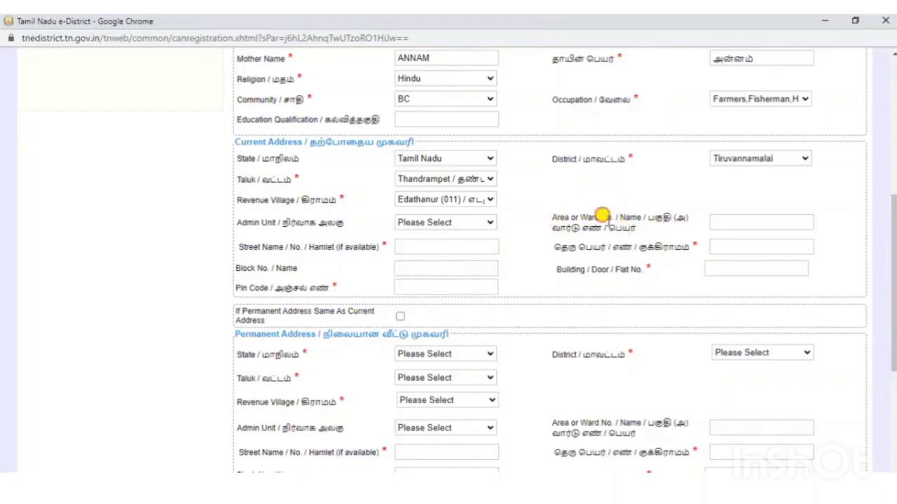
triple_click(607, 218)
click(604, 214)
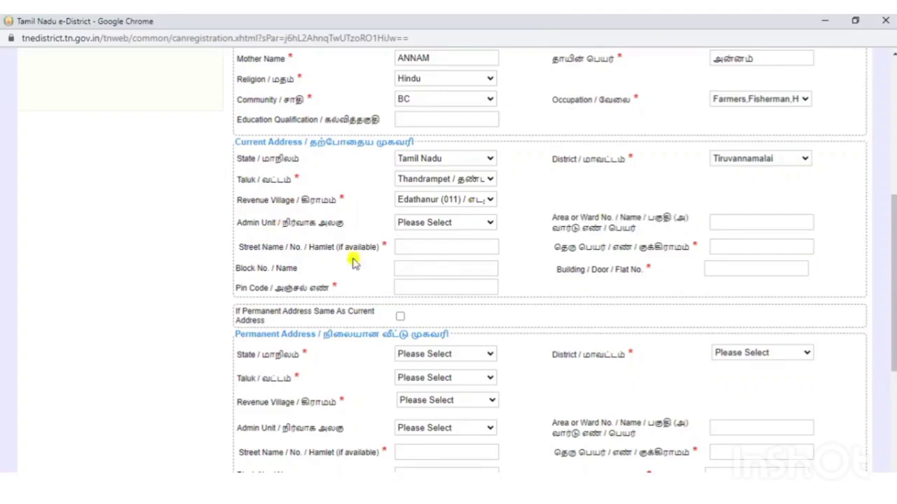
click(423, 245)
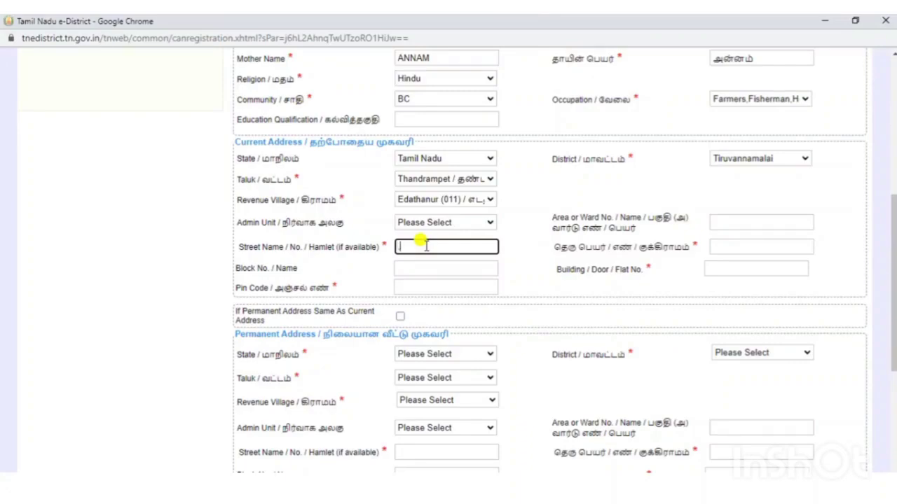
- Put '.' as current street name, tick 'same as current address', and dismiss the refusal alert
text(.)
click(754, 248)
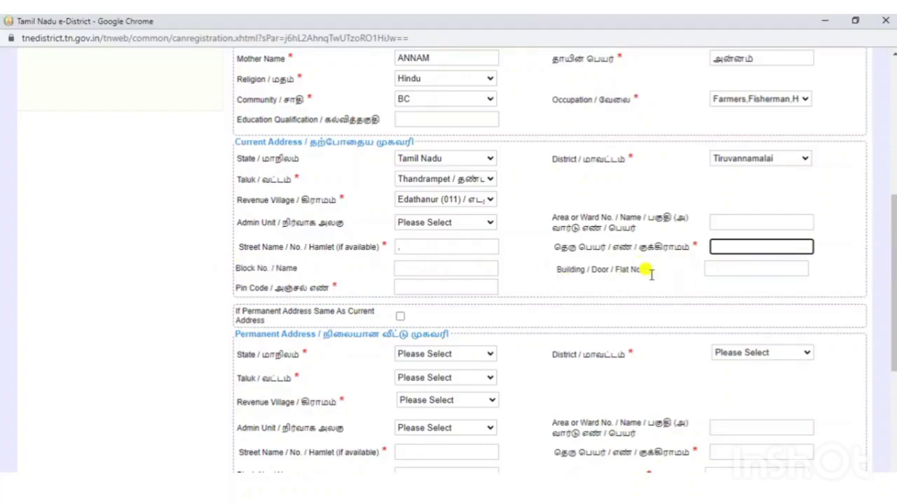
click(710, 268)
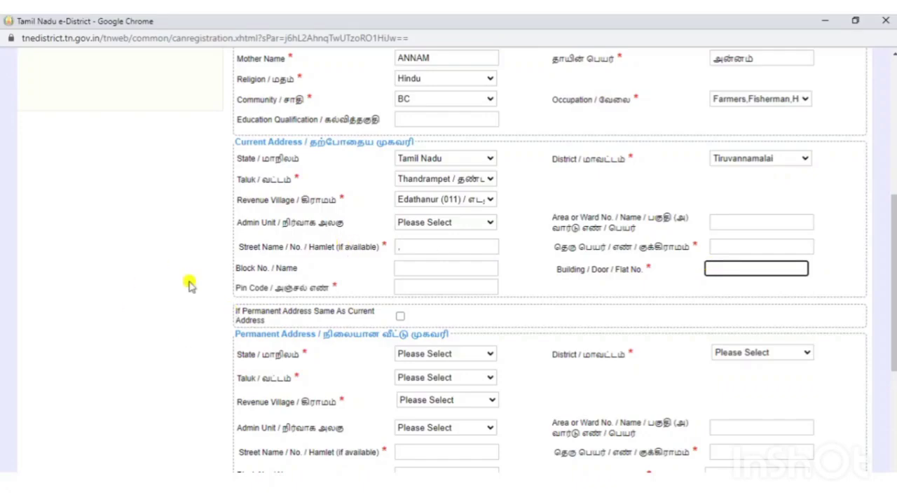
click(448, 287)
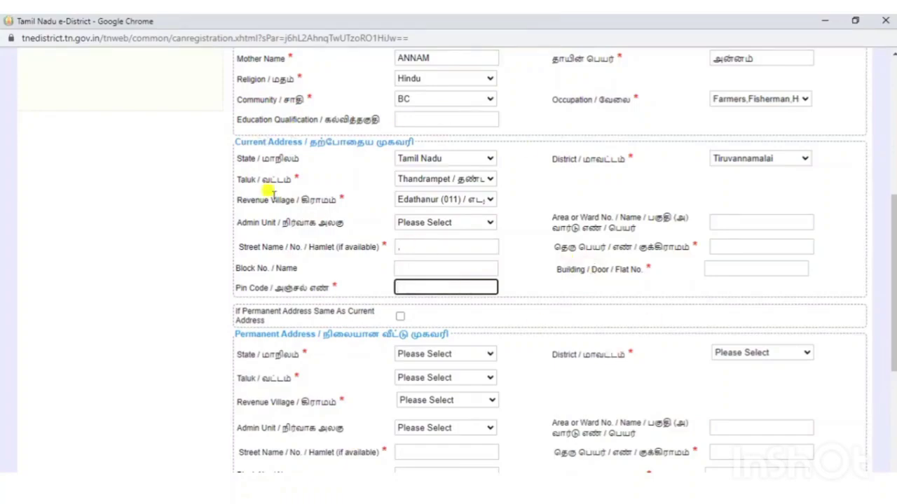
click(400, 316)
click(571, 110)
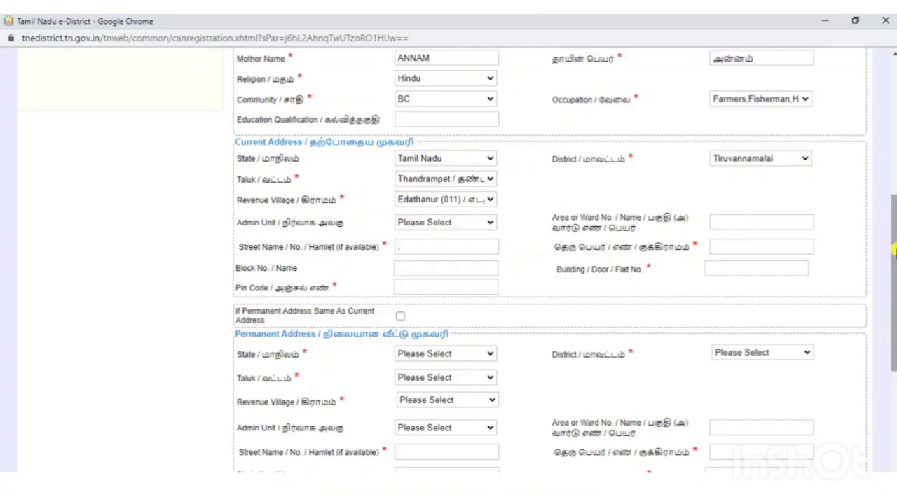
- Scroll down to the Contact and Bank Details sections and select the Email Id field
drag(895, 250, 894, 298)
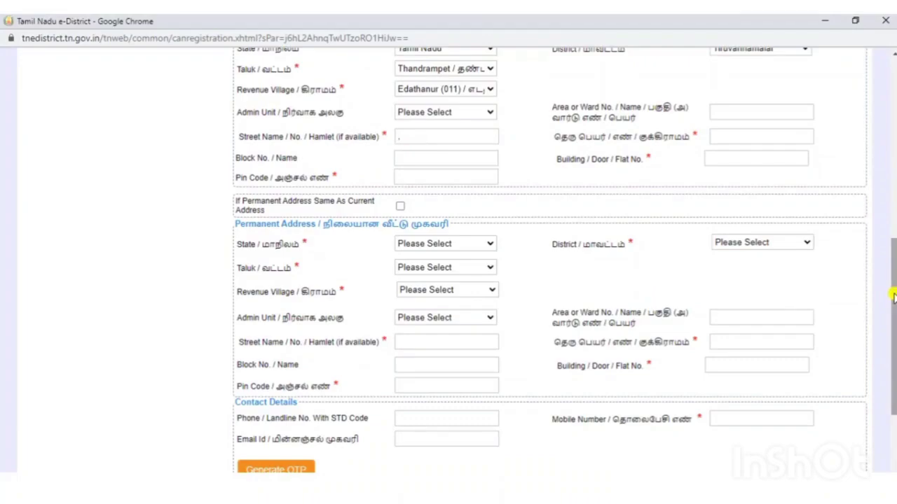
drag(893, 297, 894, 364)
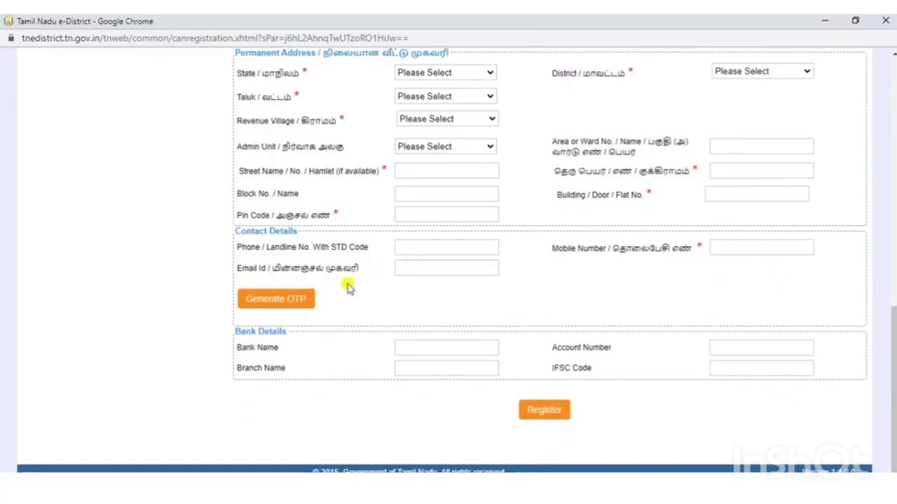
click(409, 272)
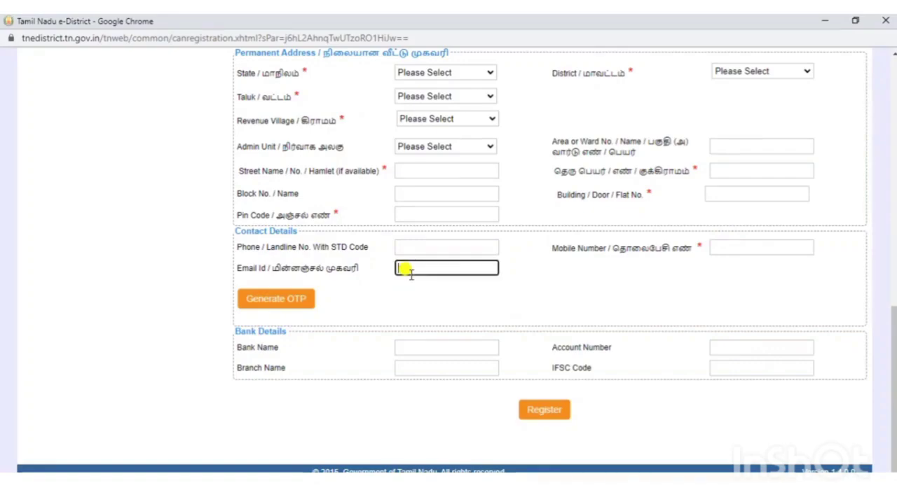